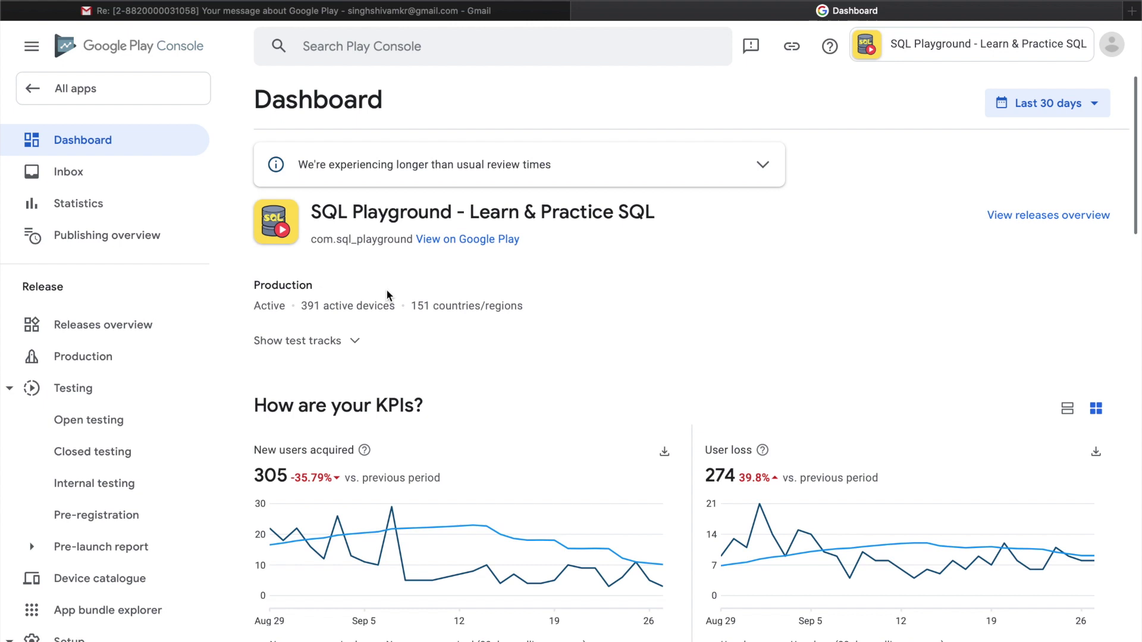
Open the App signing page under Setup in Play Console
scroll(98, 488, down, 2)
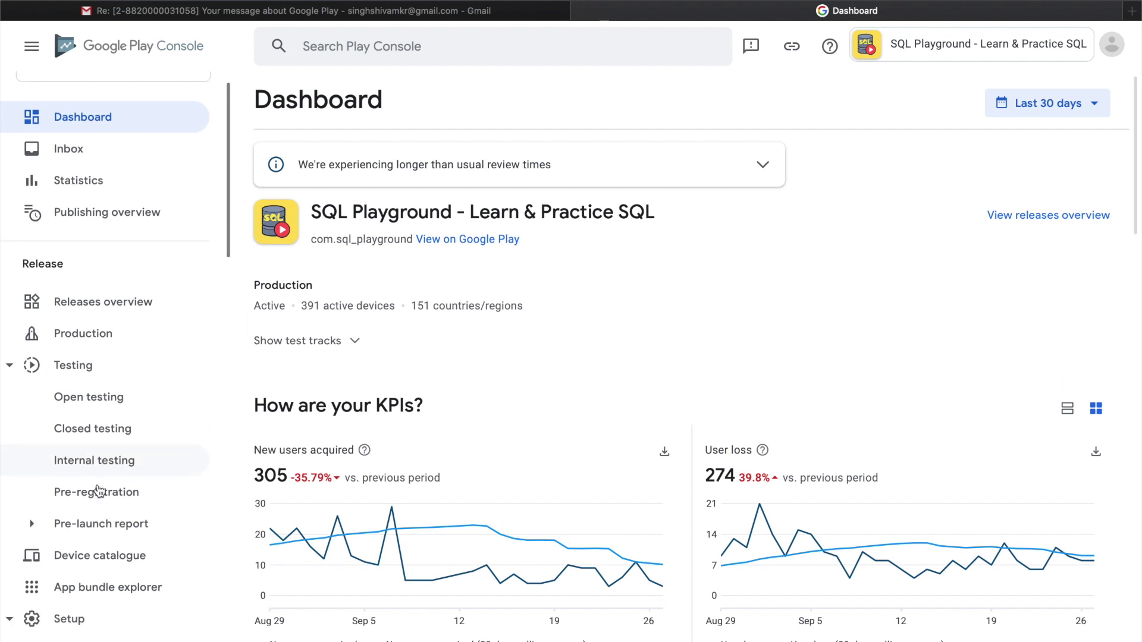
scroll(100, 490, down, 3)
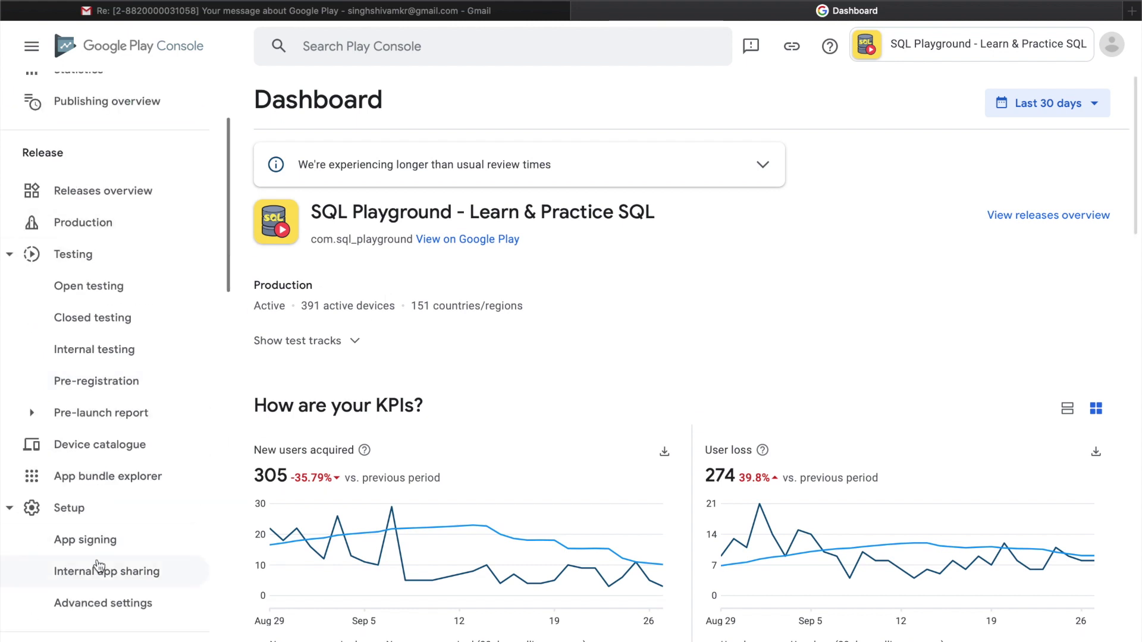
scroll(57, 256, up, 4)
scroll(83, 540, down, 5)
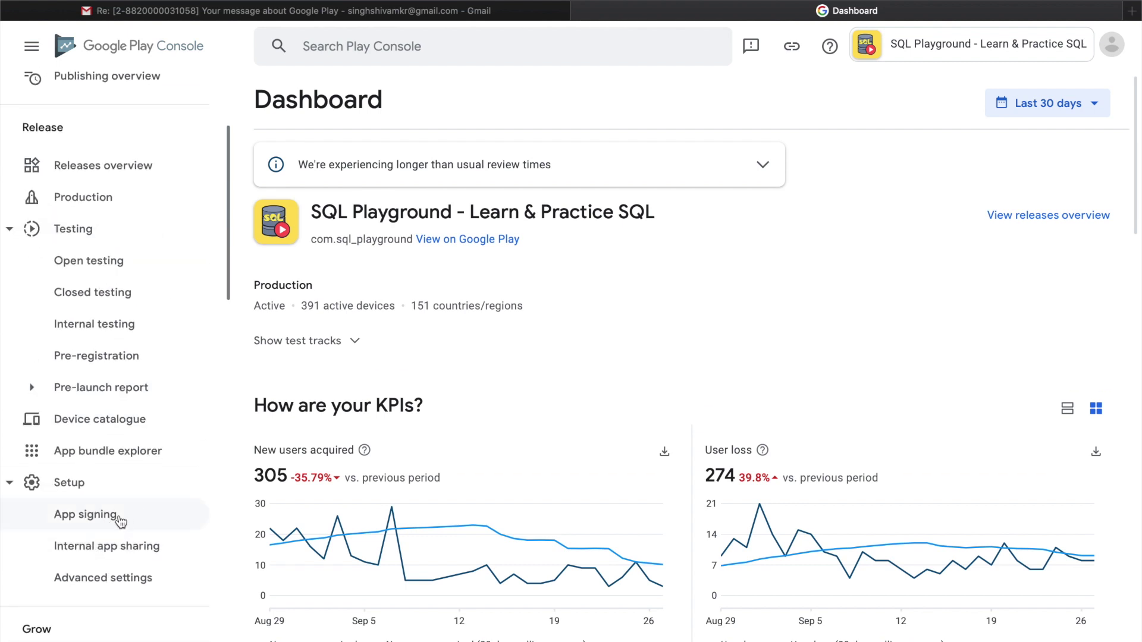
click(119, 518)
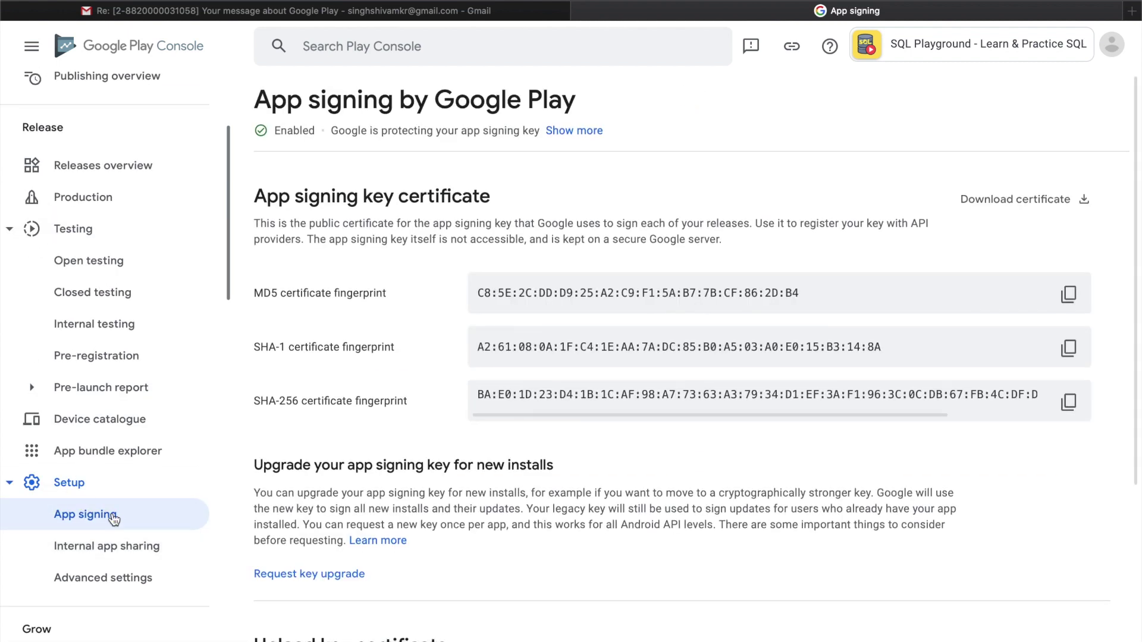
drag(576, 99, 239, 105)
click(239, 105)
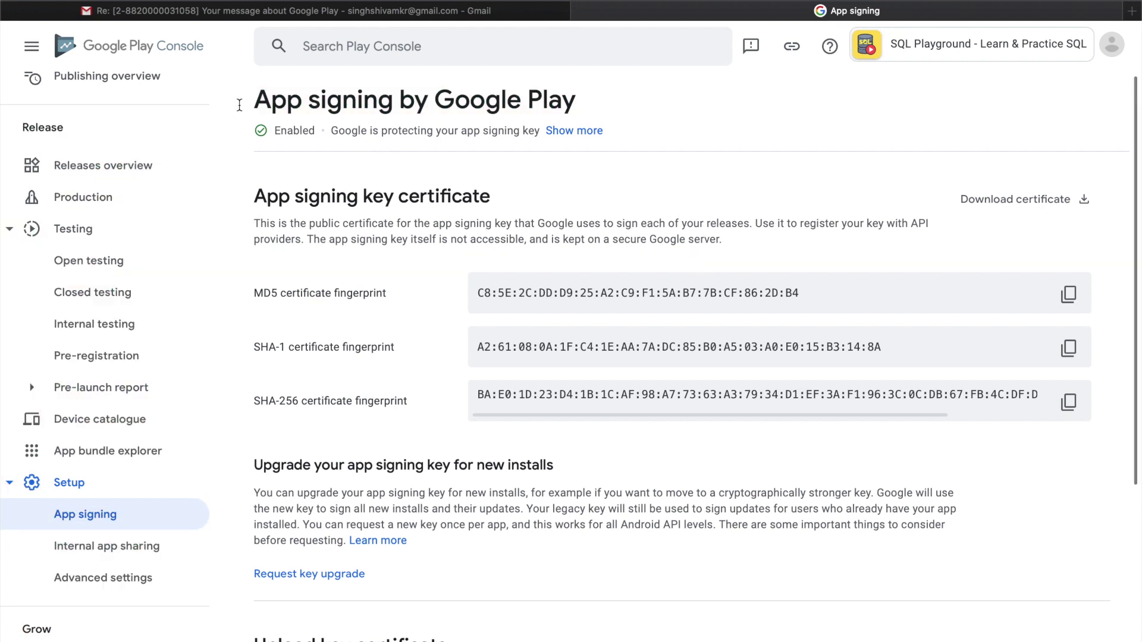
triple_click(252, 101)
click(248, 100)
Request a key upgrade, giving 'I've lost the upload key' as the reason
scroll(351, 467, down, 4)
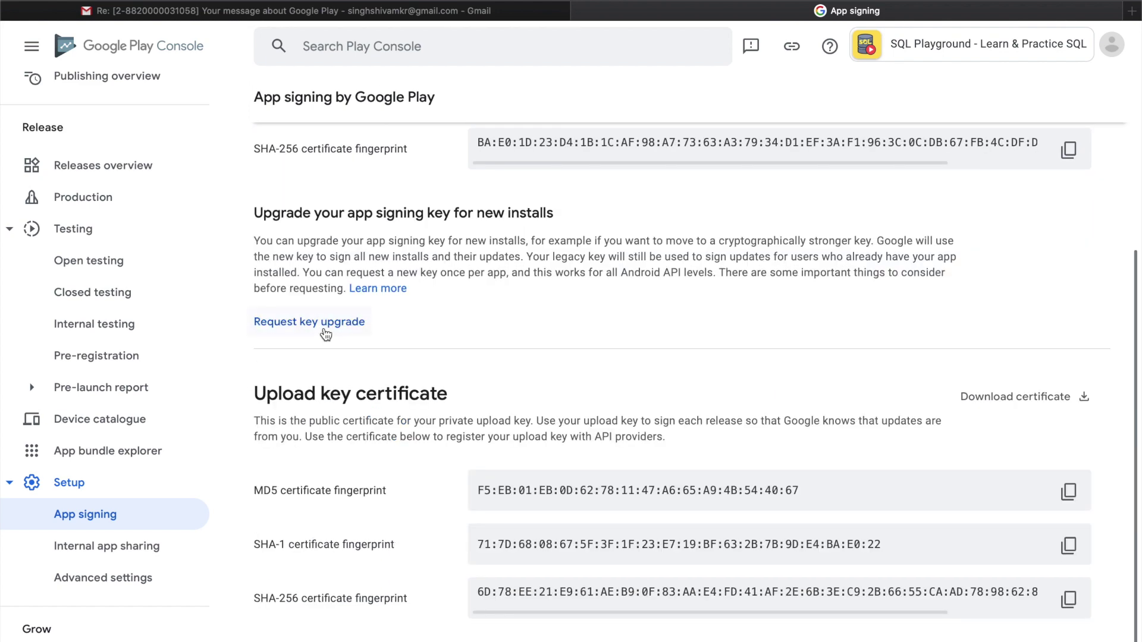
click(325, 333)
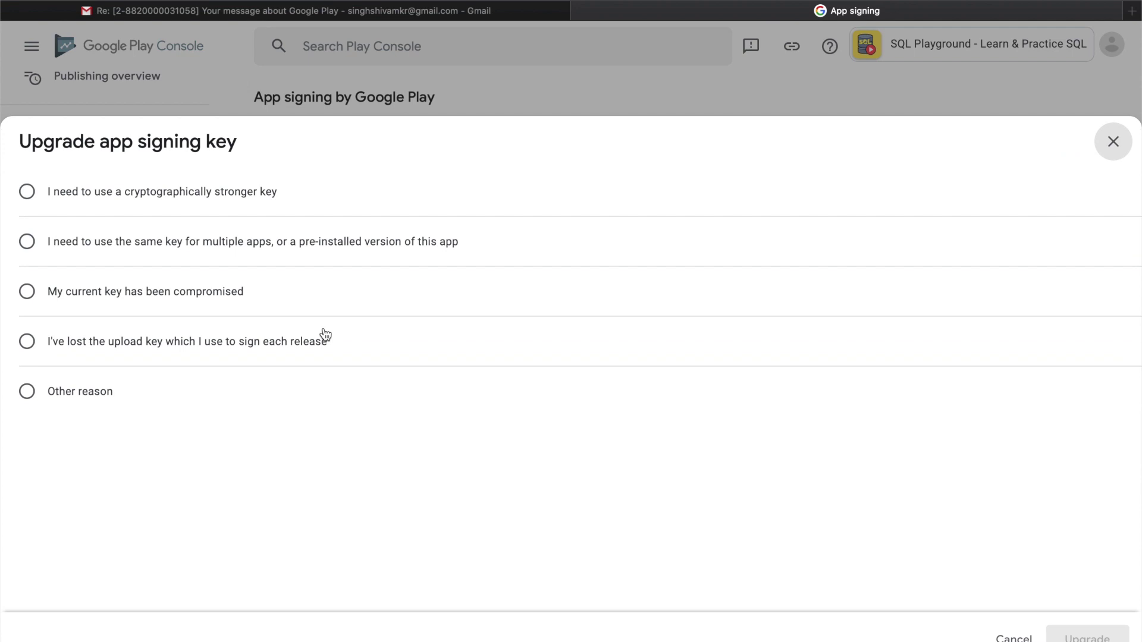
click(77, 340)
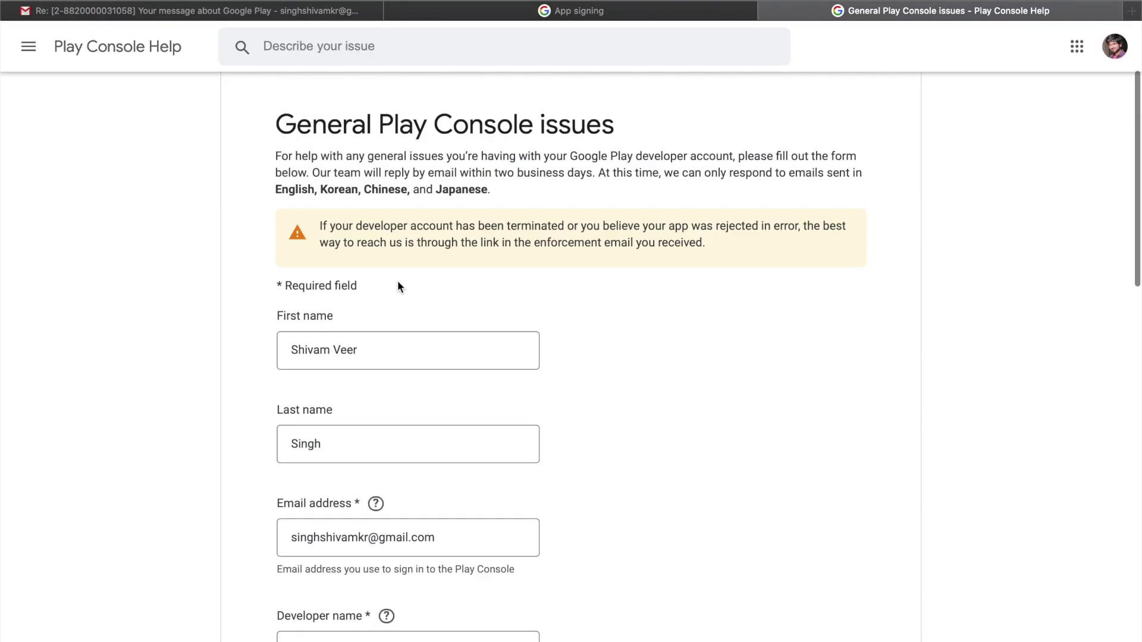
Click into the support form's Developer name and Account ID fields
scroll(397, 280, down, 7)
scroll(398, 280, down, 10)
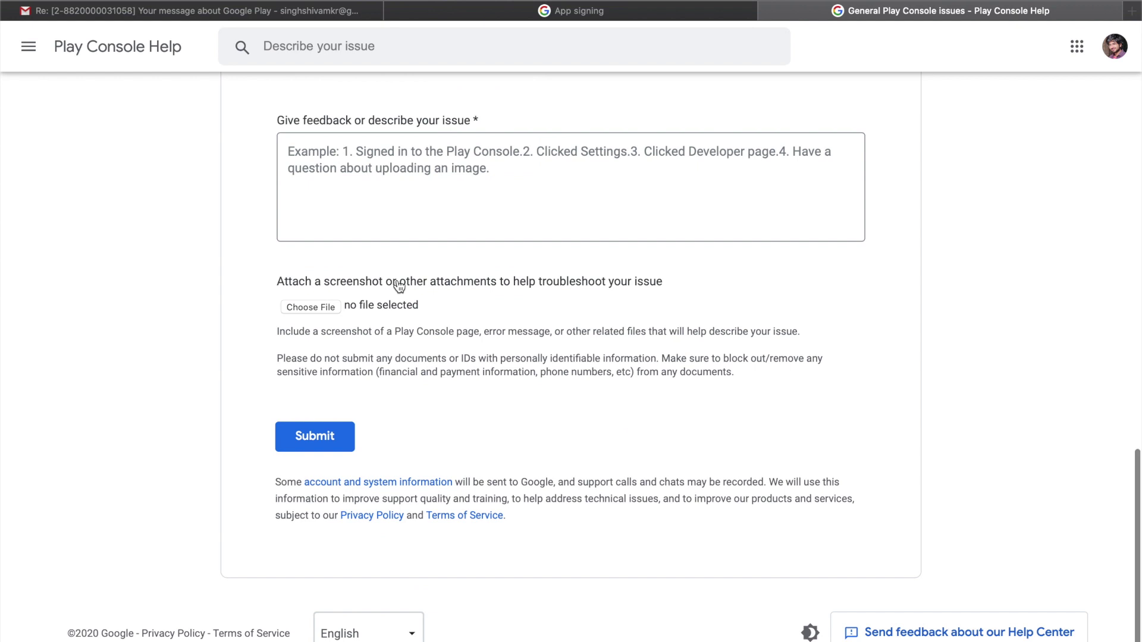
scroll(397, 280, up, 15)
scroll(397, 280, down, 2)
click(333, 320)
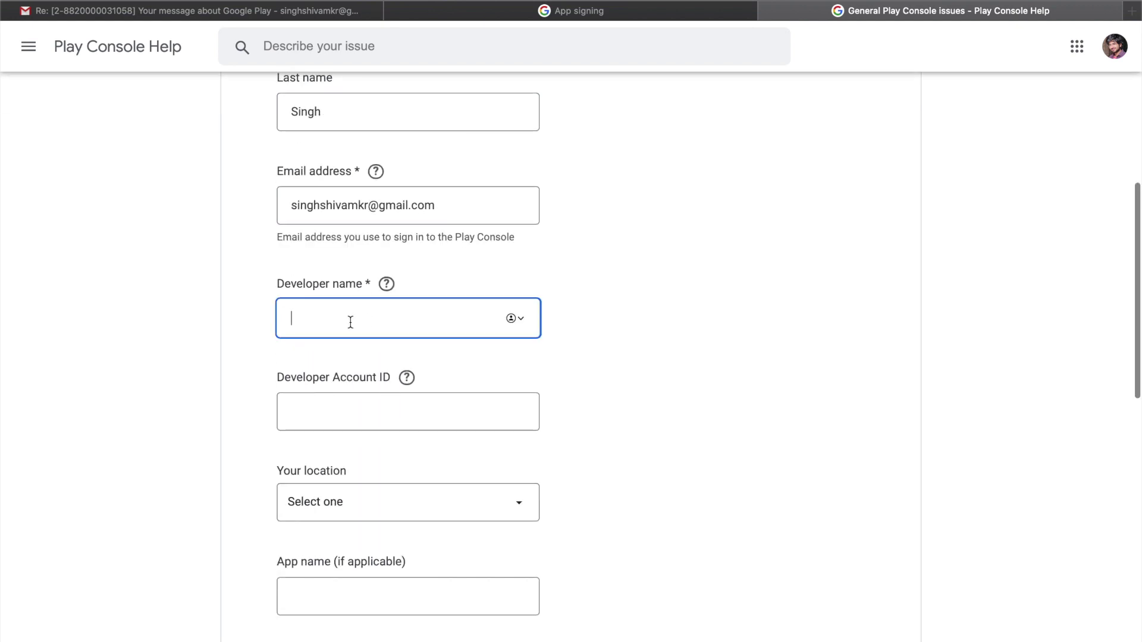
scroll(344, 398, down, 1)
click(367, 381)
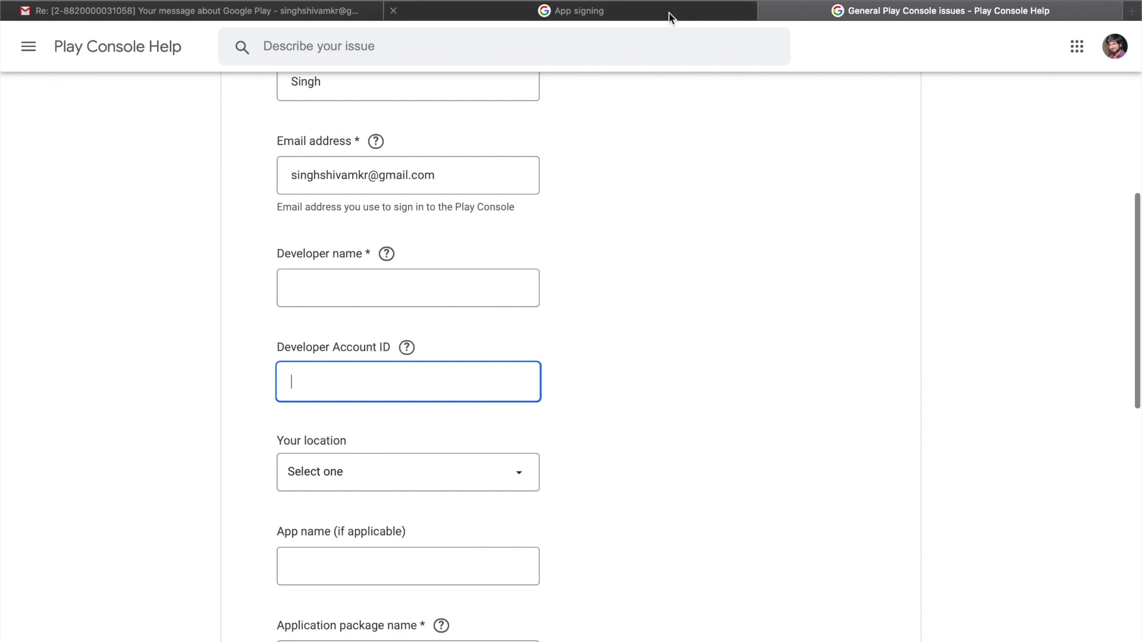
Return to the App signing tab and close the key upgrade reasons dialog
click(653, 13)
click(170, 95)
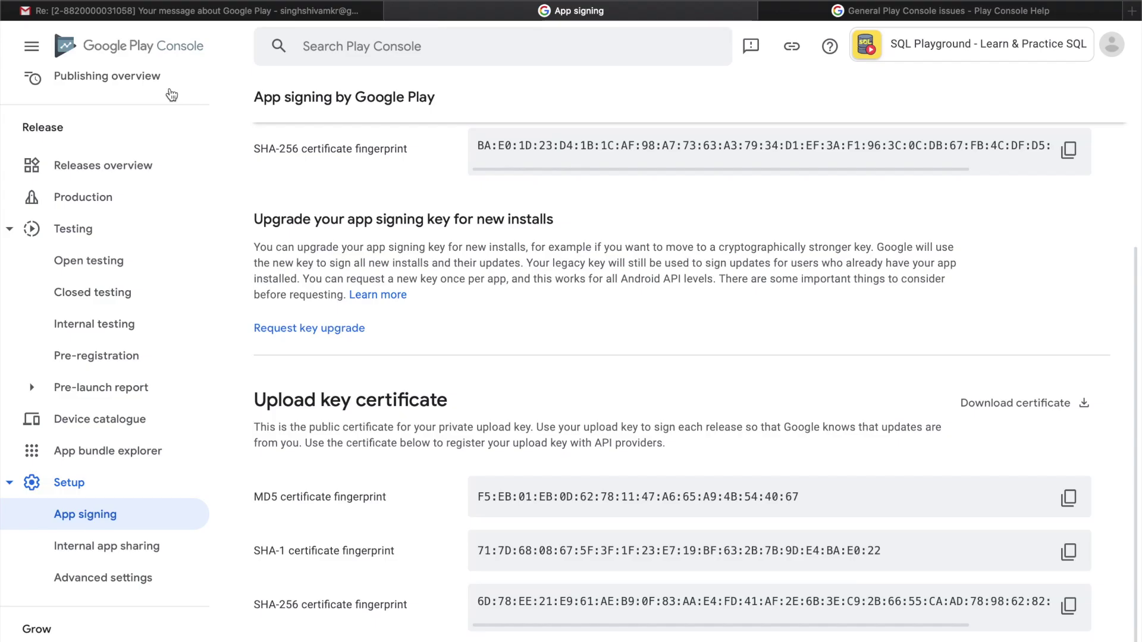
scroll(92, 223, up, 3)
Find and select the developer account ID under Settings > Developer account > Account details
click(64, 89)
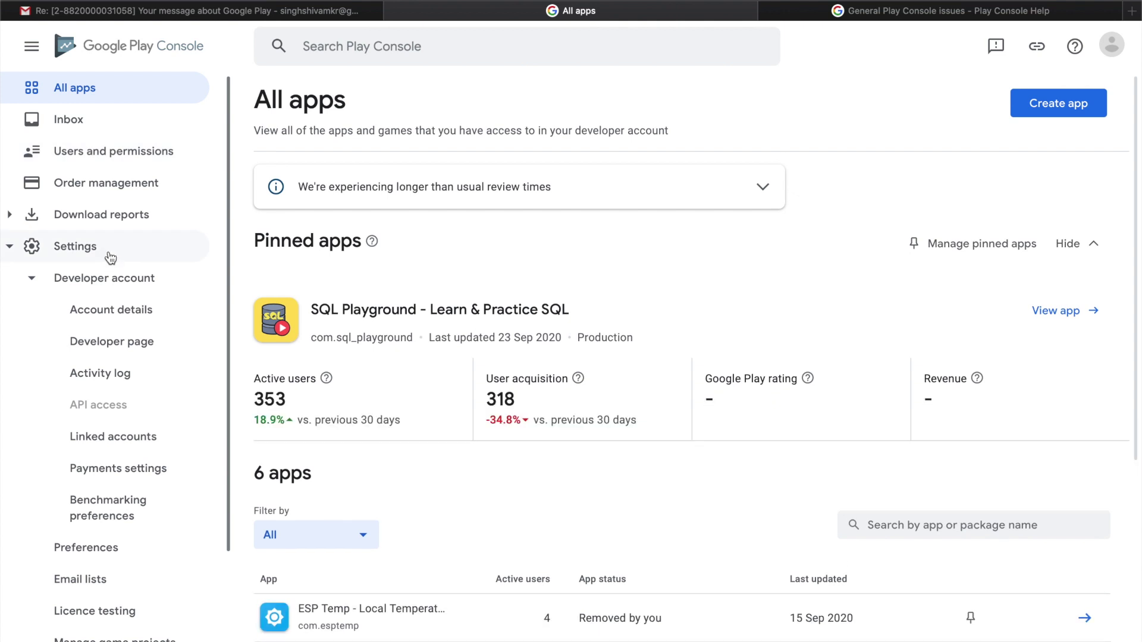
click(110, 257)
click(110, 257)
click(139, 289)
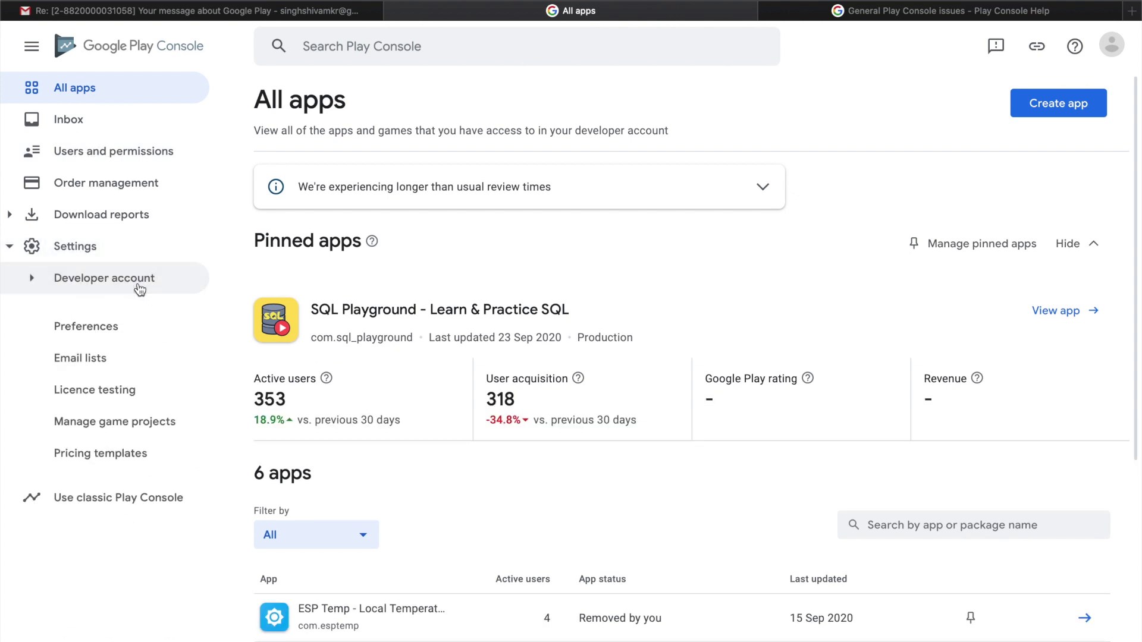
click(139, 289)
click(154, 308)
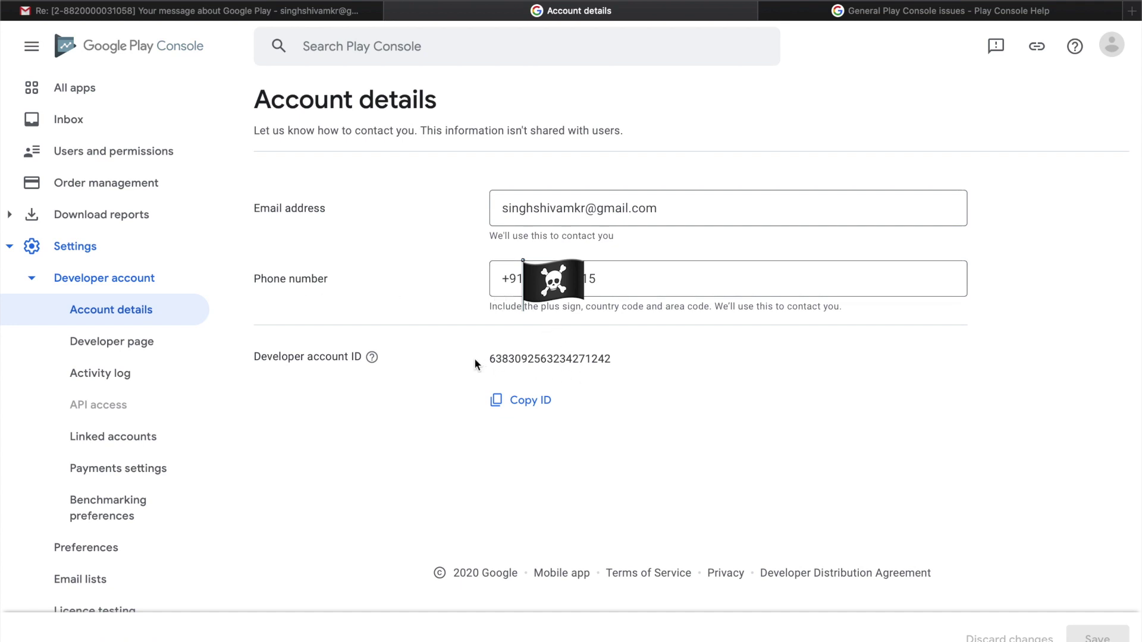
drag(476, 358, 622, 357)
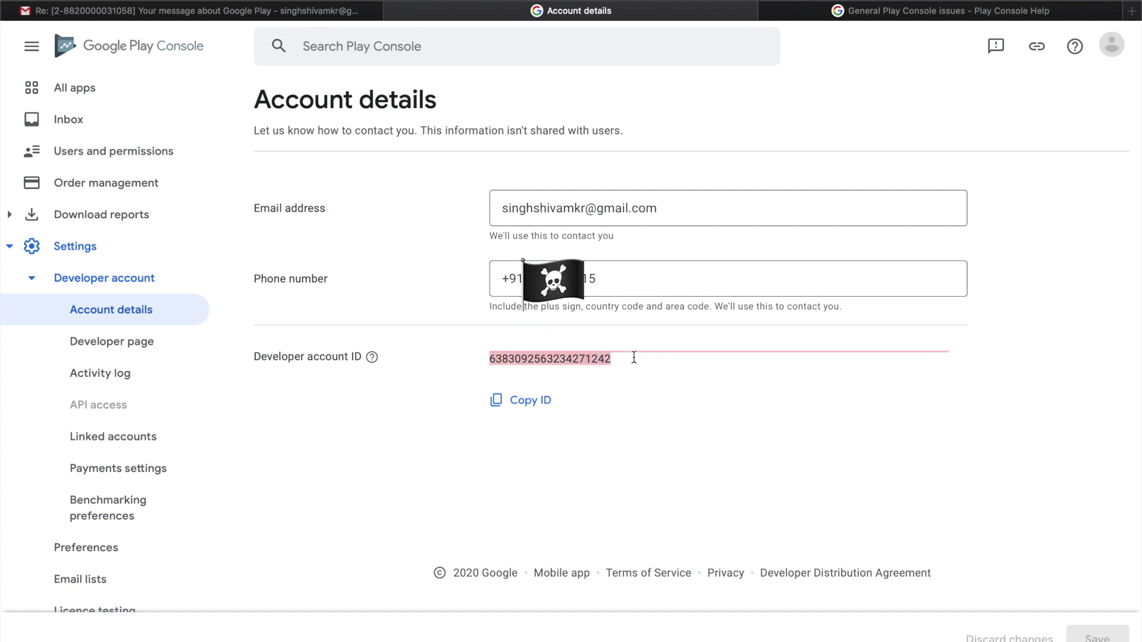
In the support form, click into the app name and package name fields
click(857, 11)
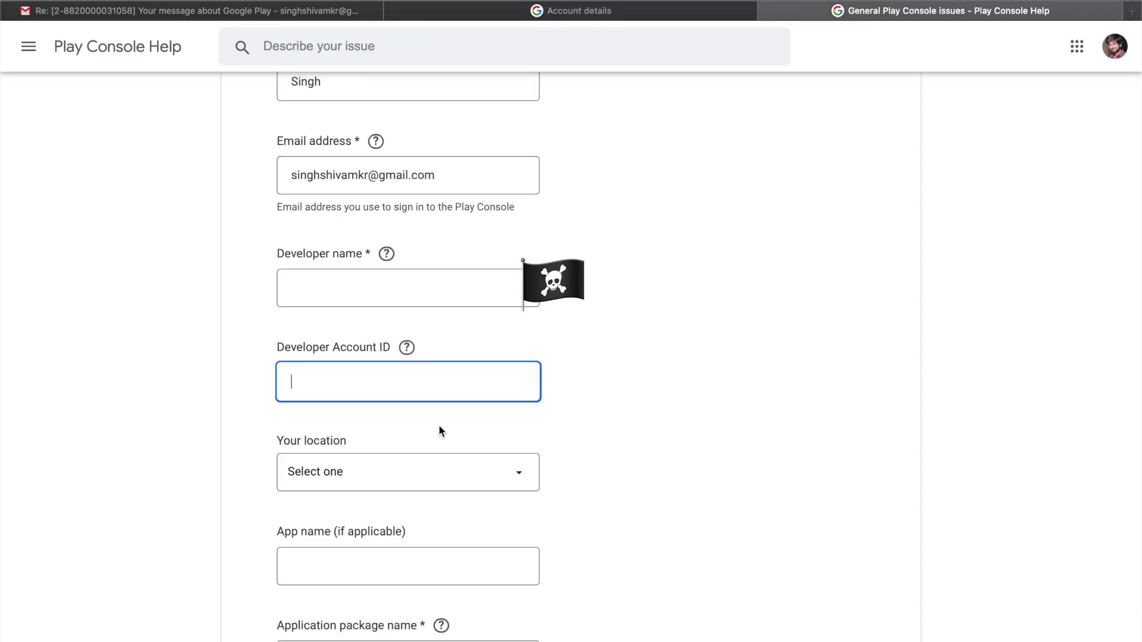
scroll(417, 467, down, 6)
scroll(418, 464, up, 1)
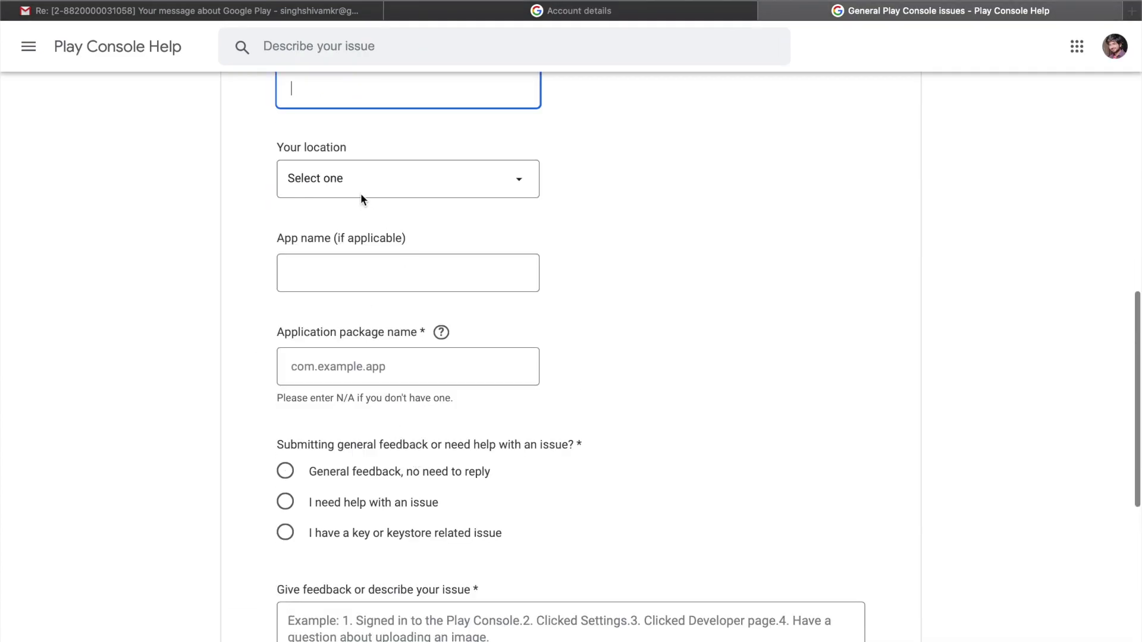
click(371, 280)
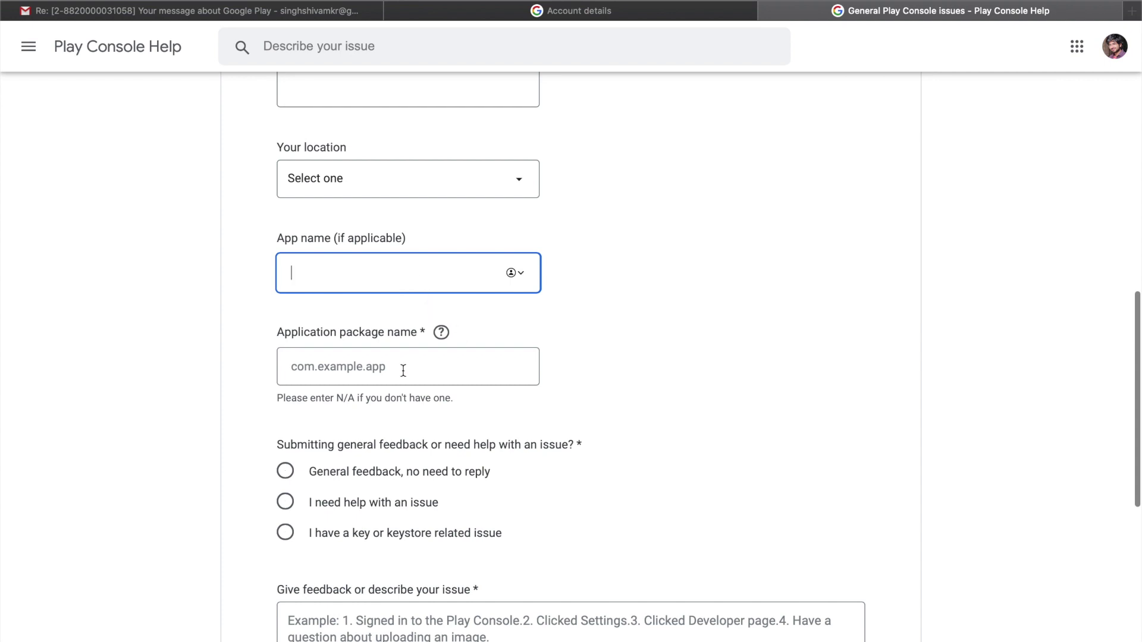
click(280, 369)
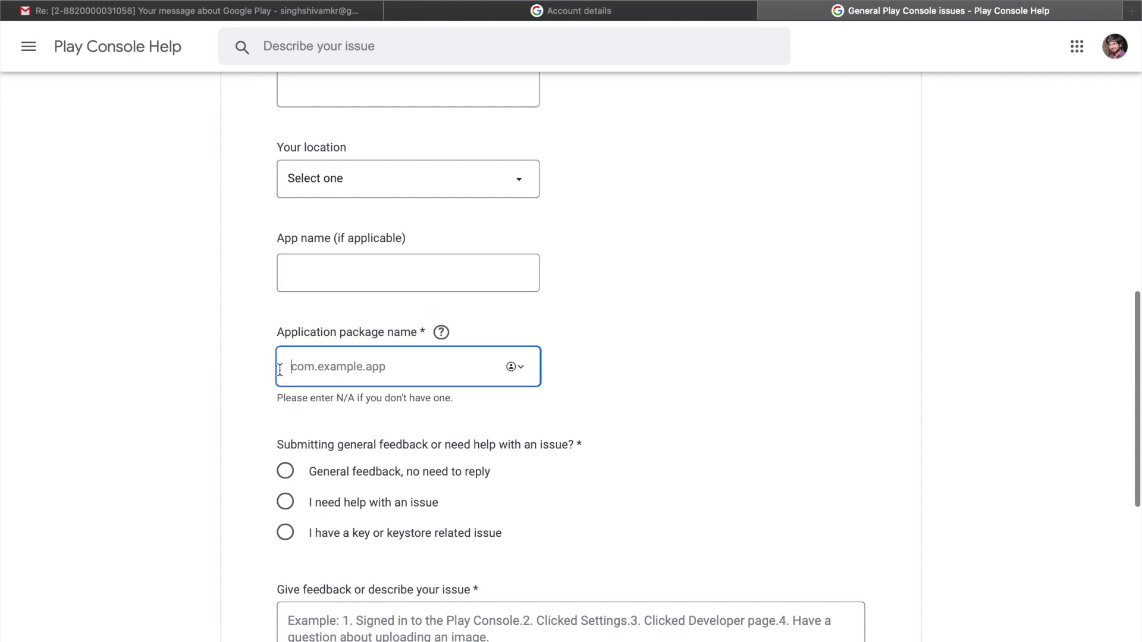
Select the package name com.sql_playground in All apps and return to the form
click(634, 11)
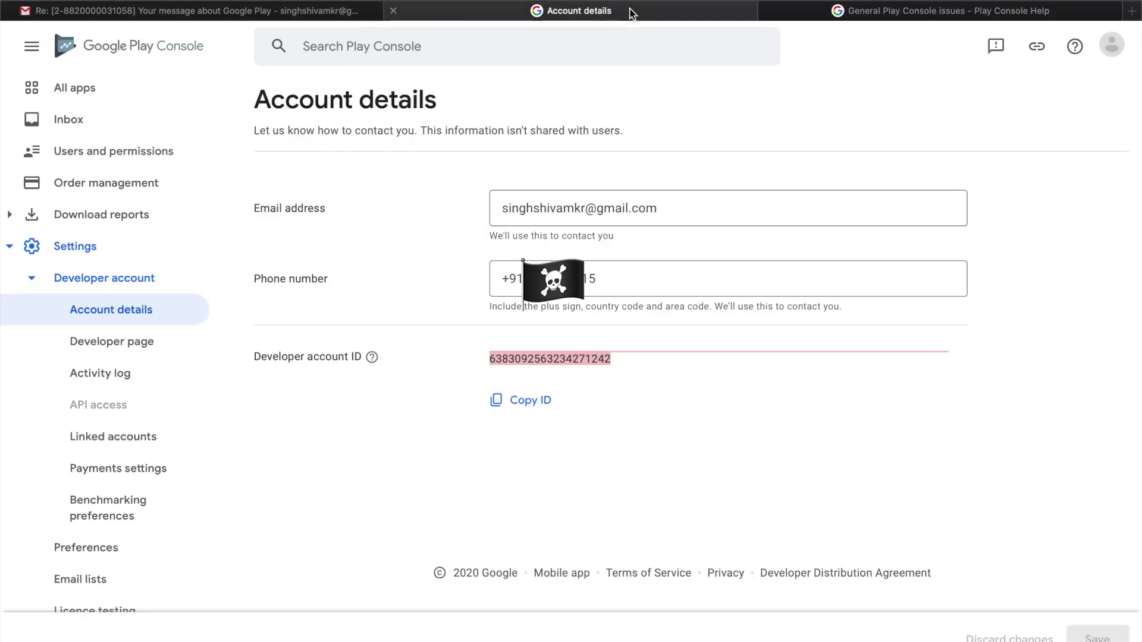
click(111, 91)
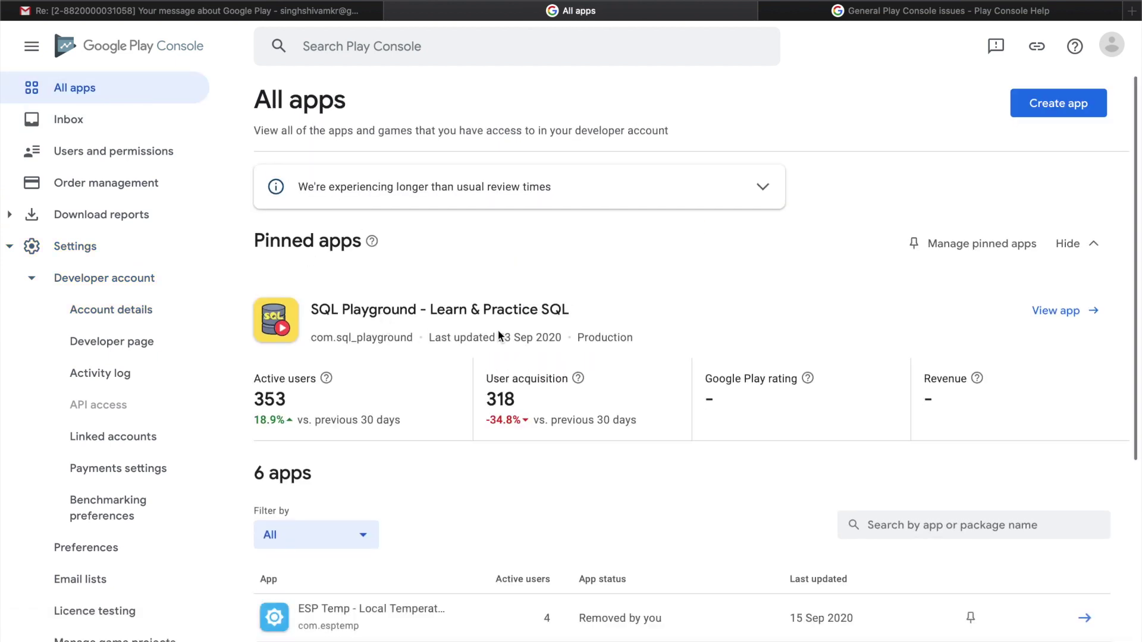
drag(310, 342, 410, 342)
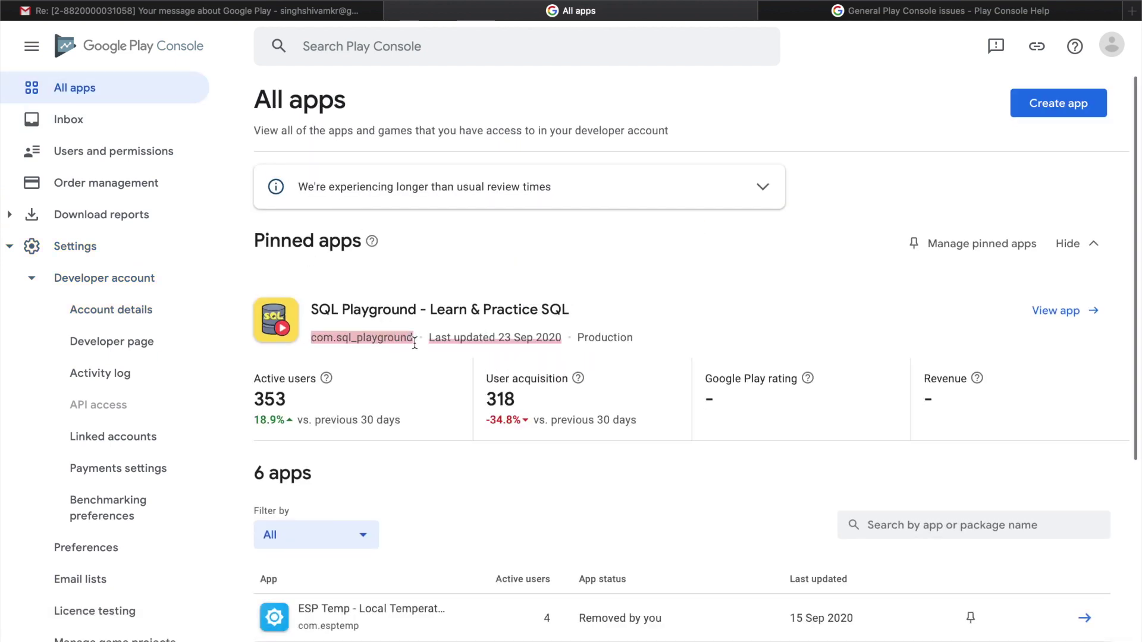
click(845, 11)
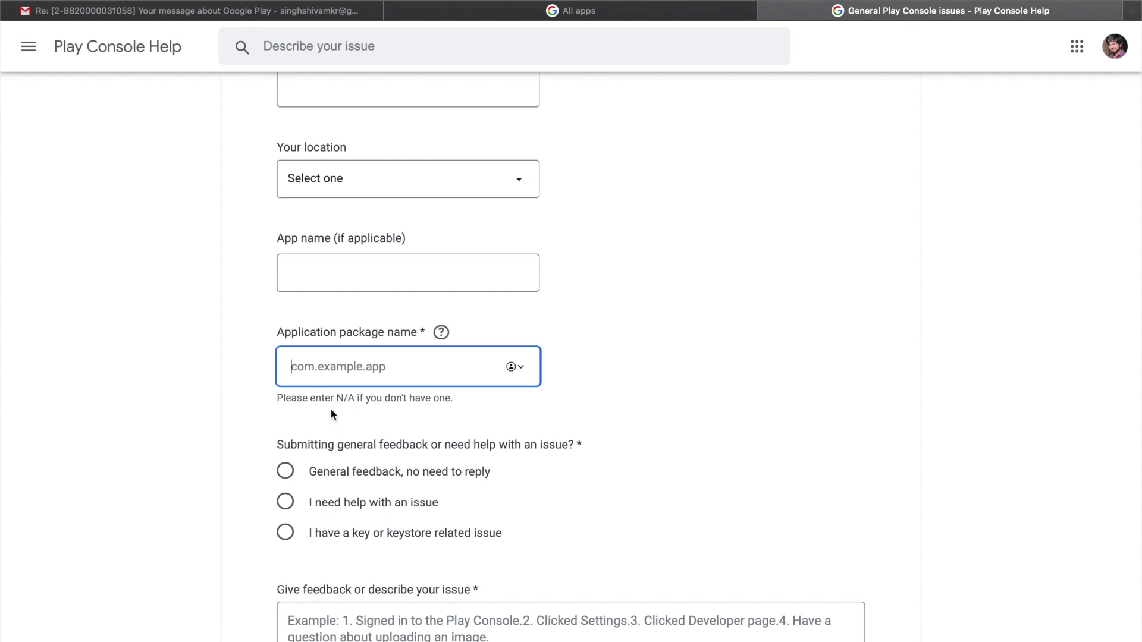
Mark the issue as key/keystore related, specifically an app signing key upgrade
scroll(344, 405, down, 1)
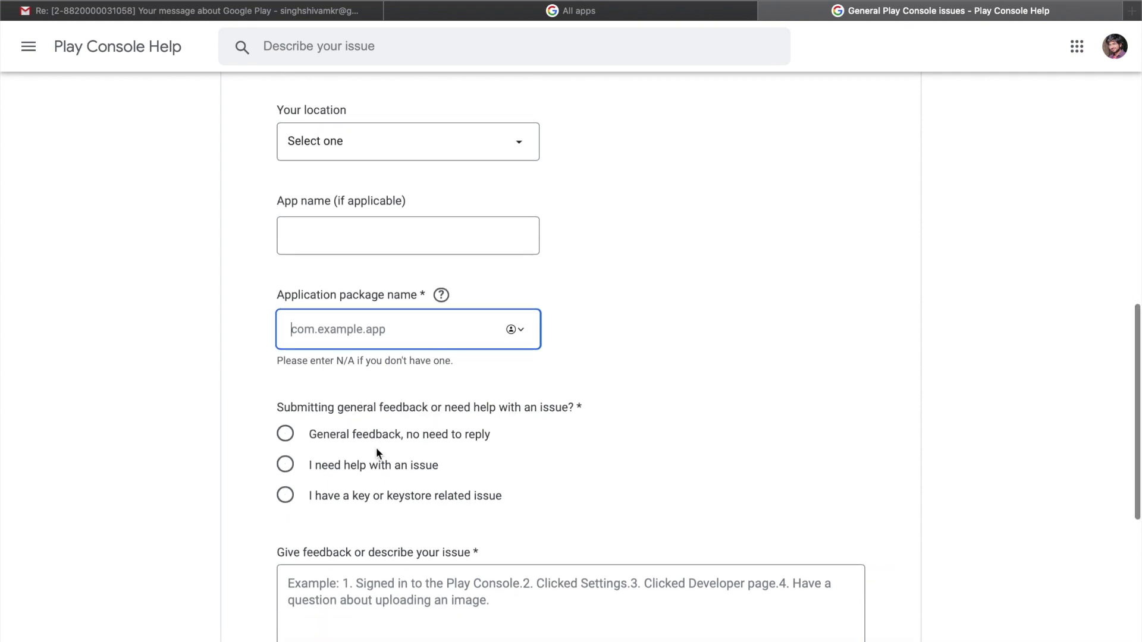
scroll(368, 509, down, 1)
click(363, 500)
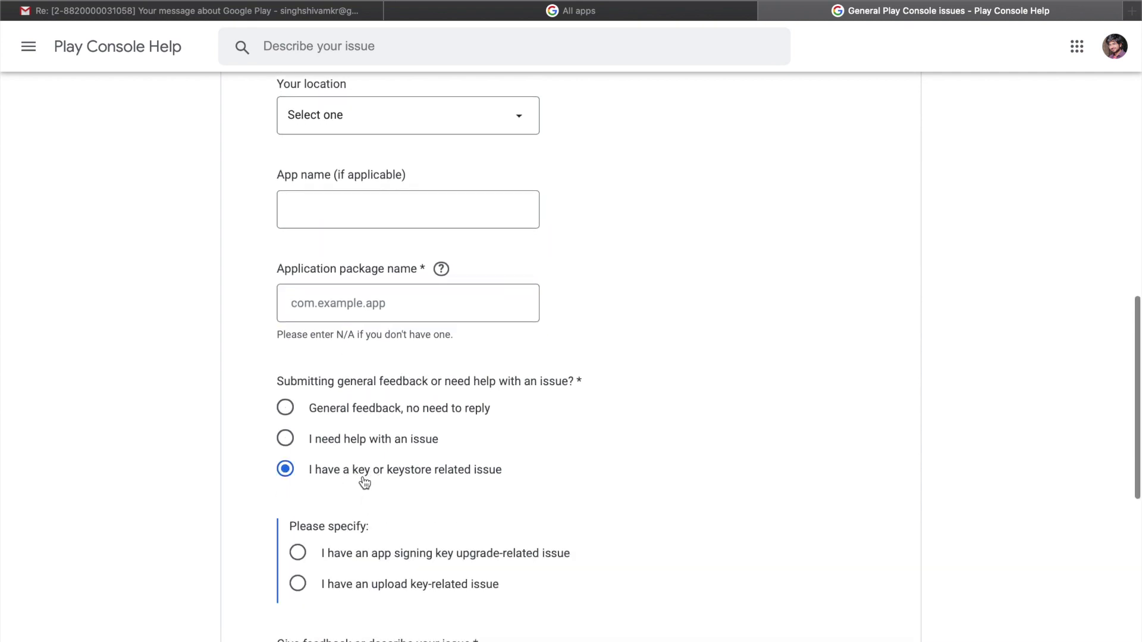
scroll(405, 479, down, 1)
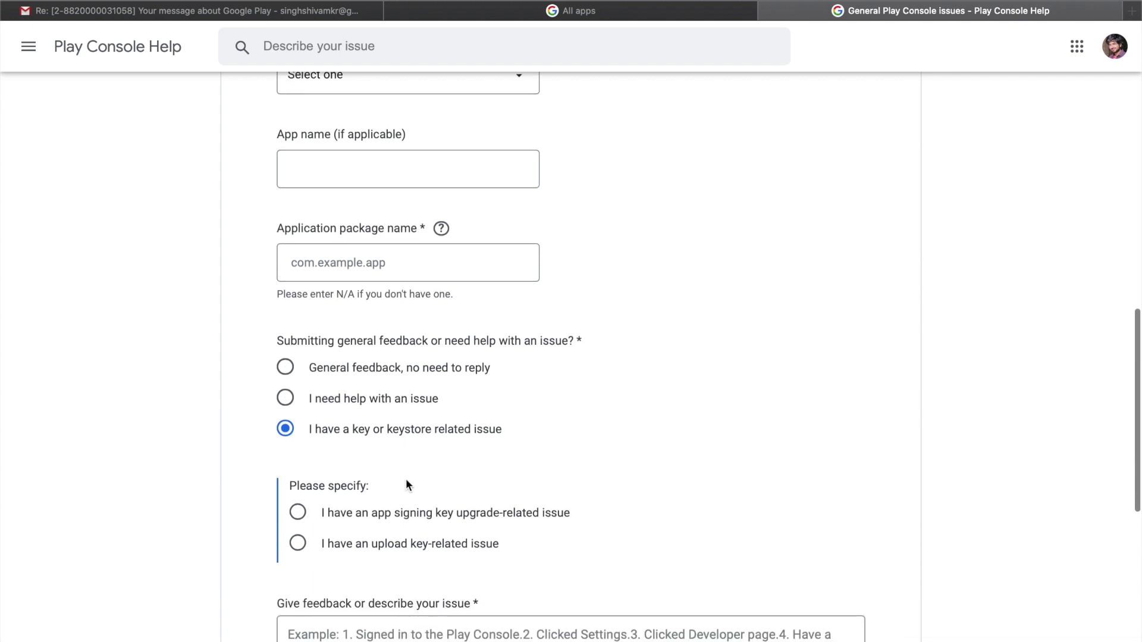
scroll(406, 480, down, 1)
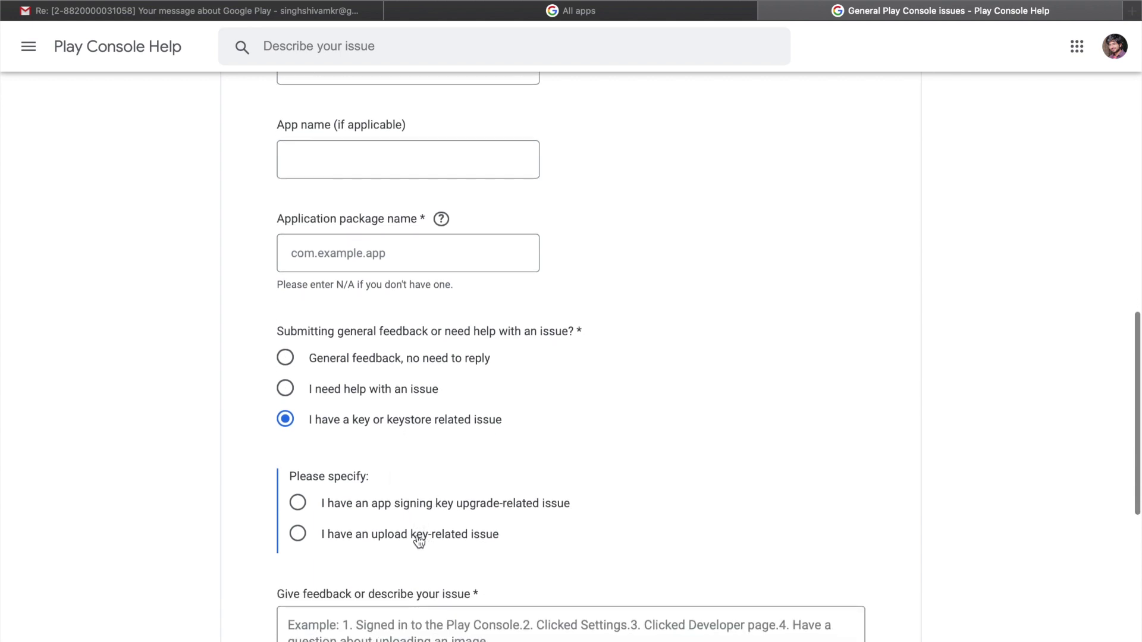
click(441, 506)
Choose to provide your own app signing key and start the feedback description
scroll(408, 511, down, 2)
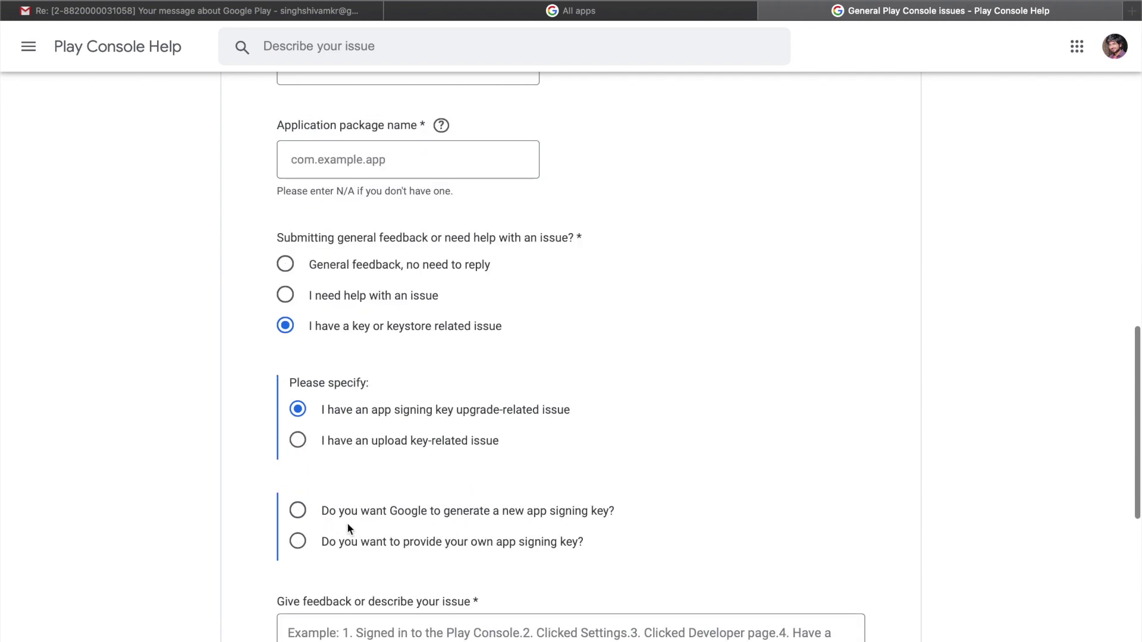
scroll(453, 522, down, 1)
scroll(453, 522, down, 1)
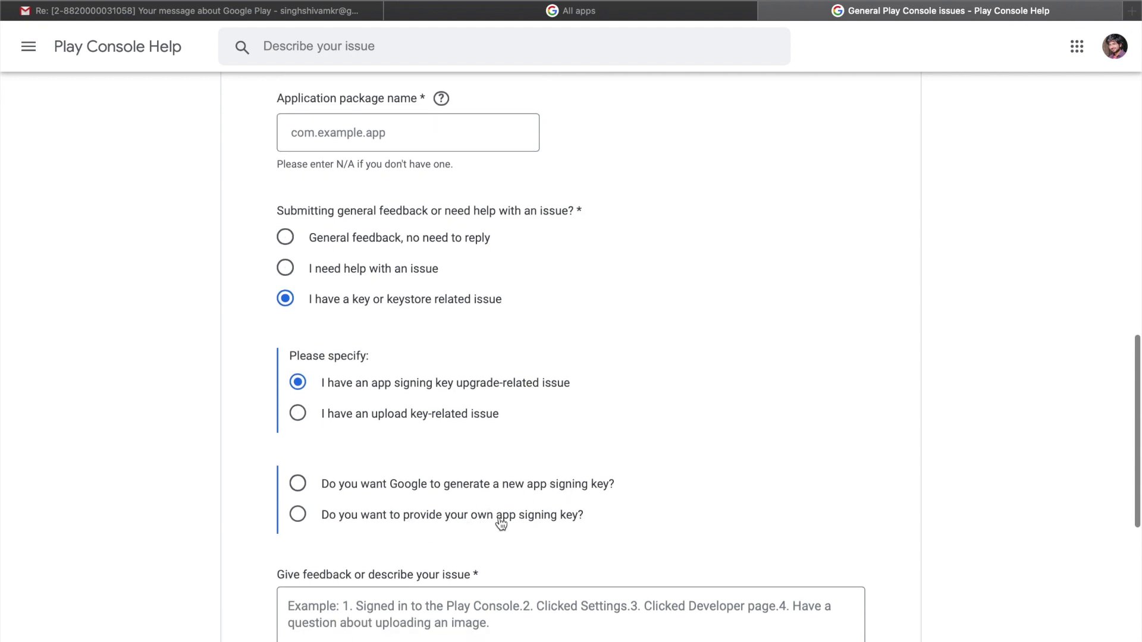
scroll(455, 510, down, 4)
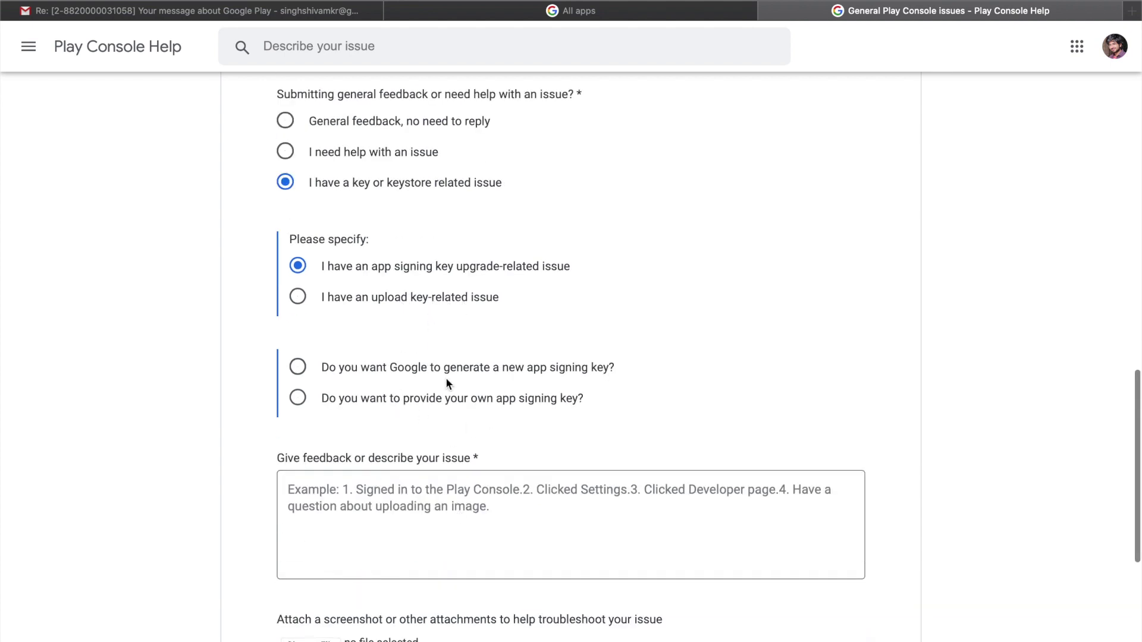
click(425, 373)
click(422, 369)
scroll(500, 427, down, 5)
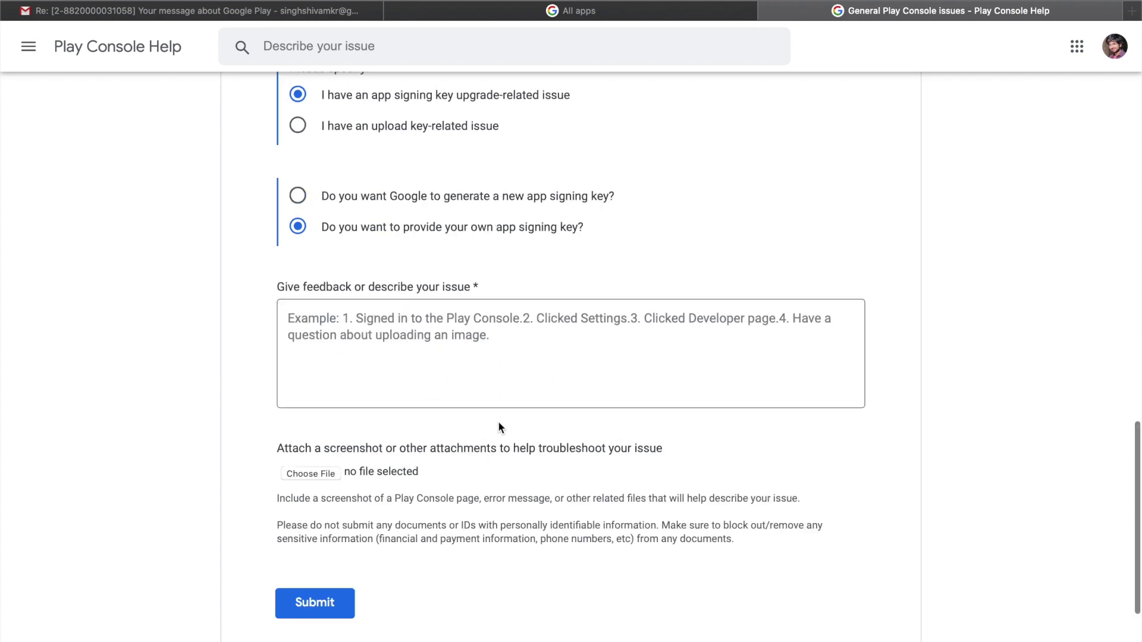
click(553, 352)
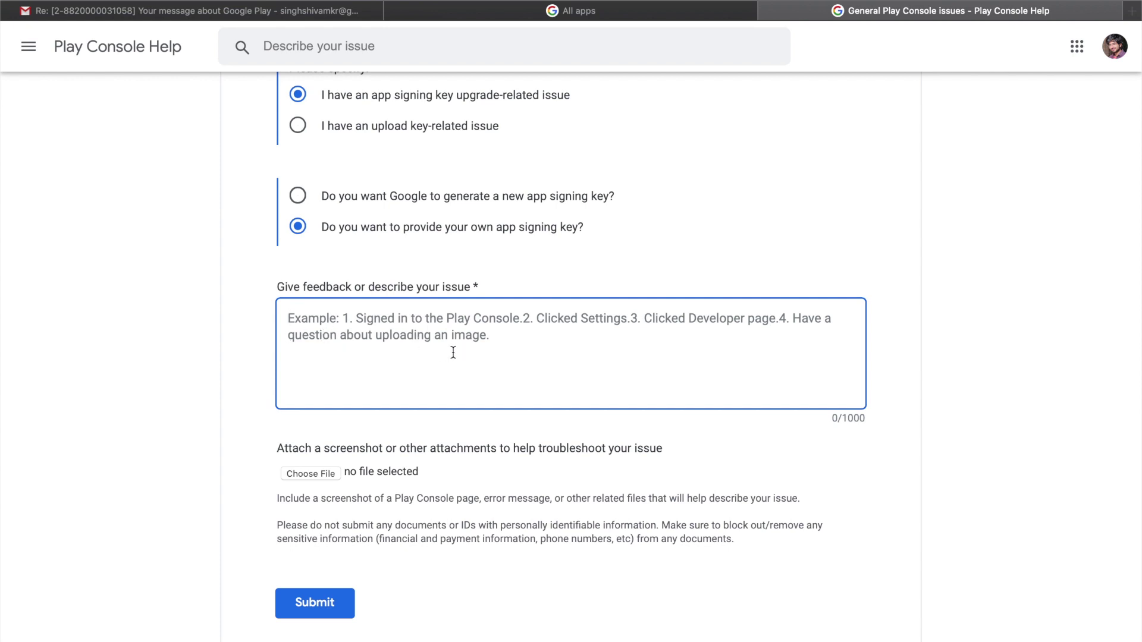
Download the SQL Playground upload key certificate from its App signing page
click(562, 12)
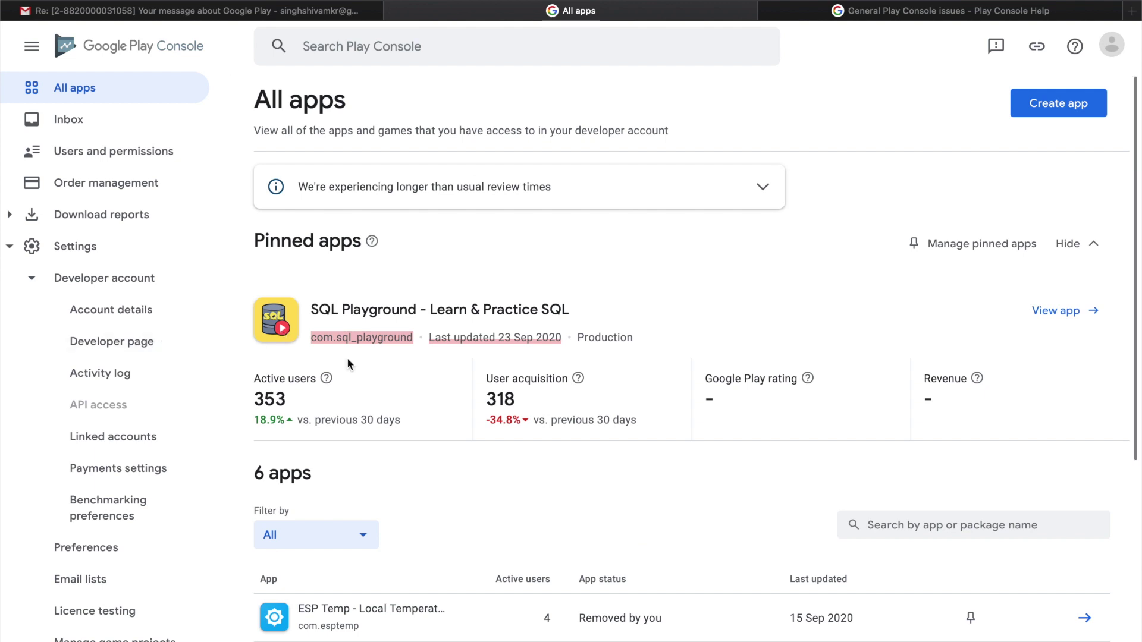
scroll(127, 369, down, 3)
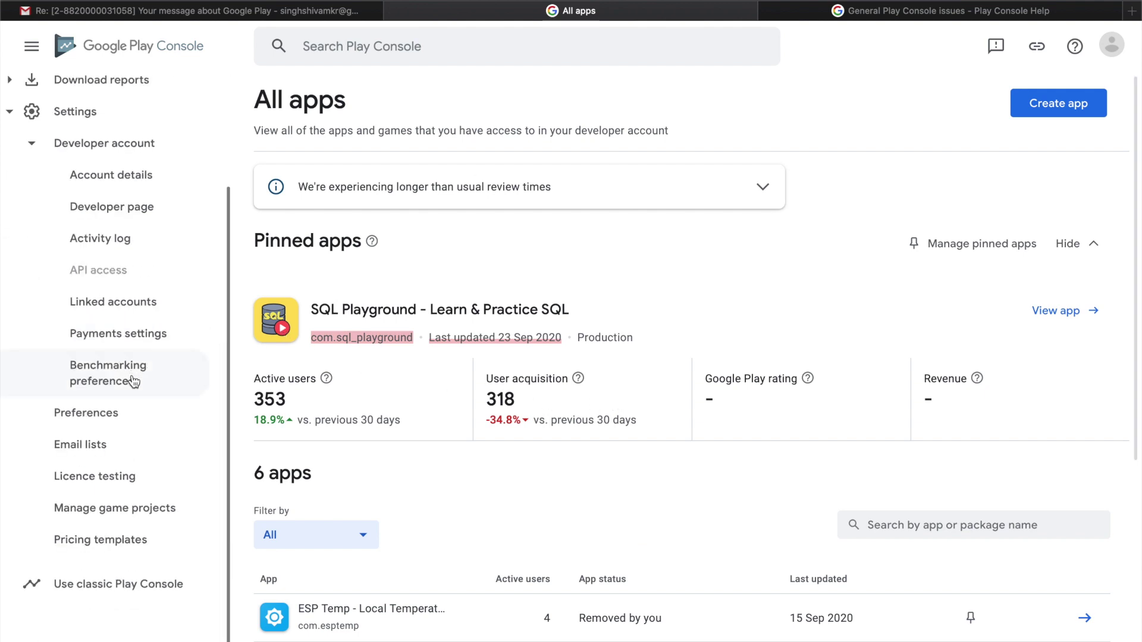
scroll(132, 424, up, 3)
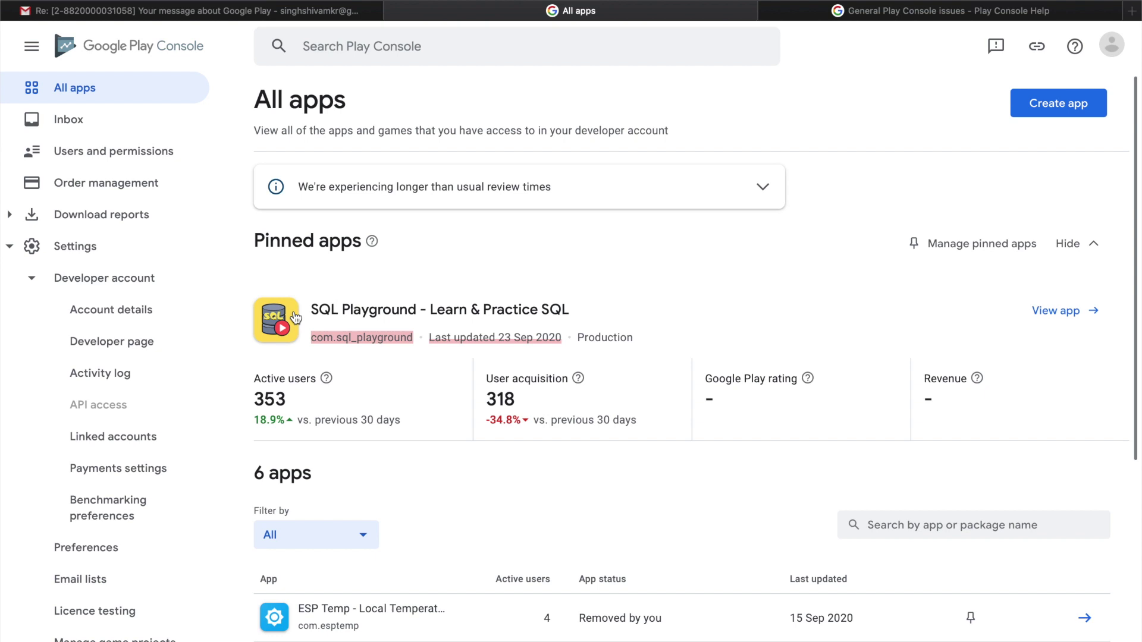
click(295, 318)
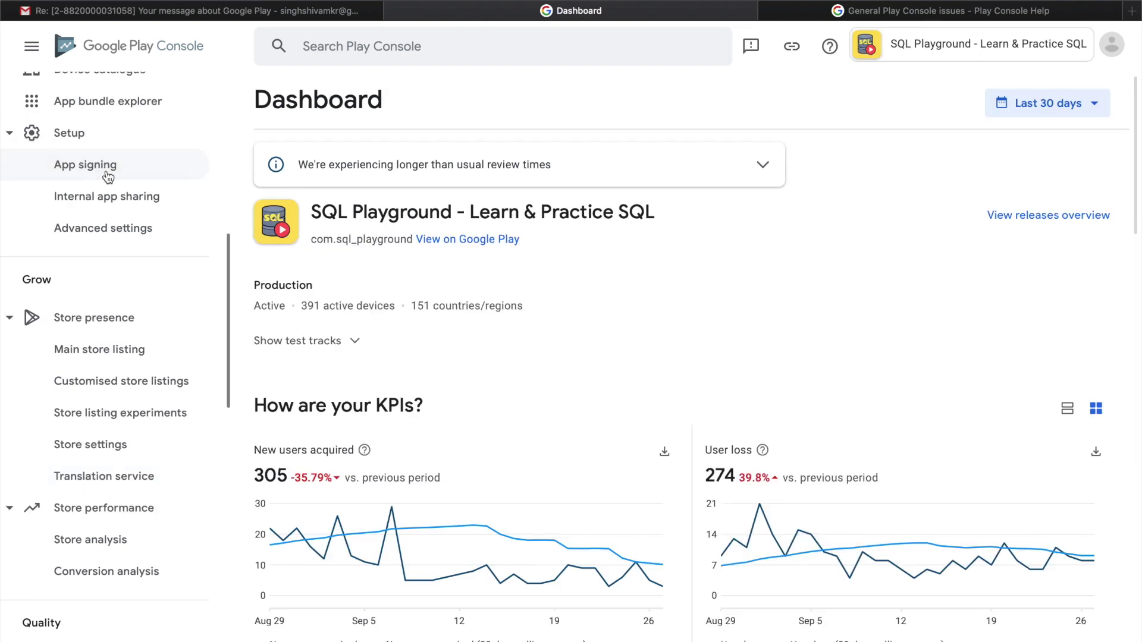
click(129, 178)
scroll(441, 323, down, 4)
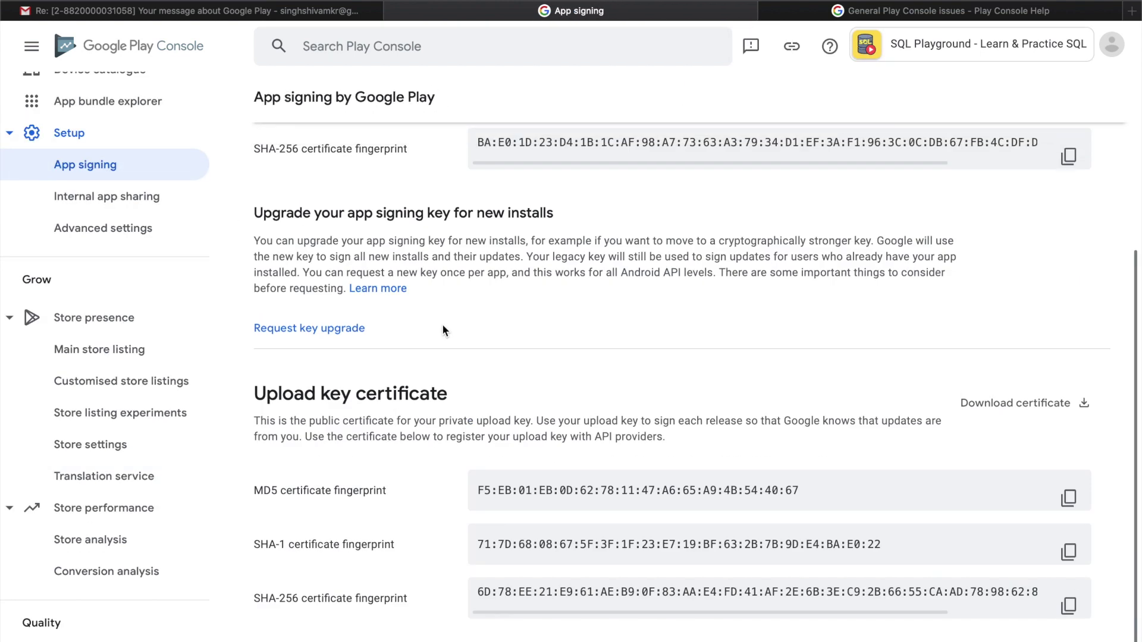
click(1011, 399)
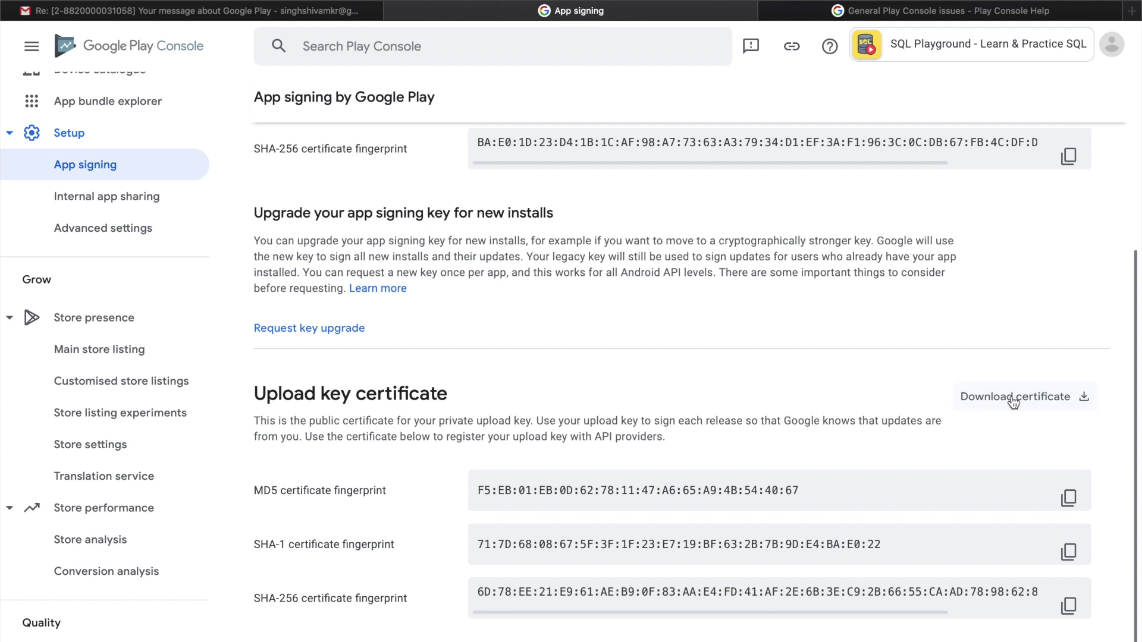
Return to the support form, then switch to the support ticket email thread
click(897, 13)
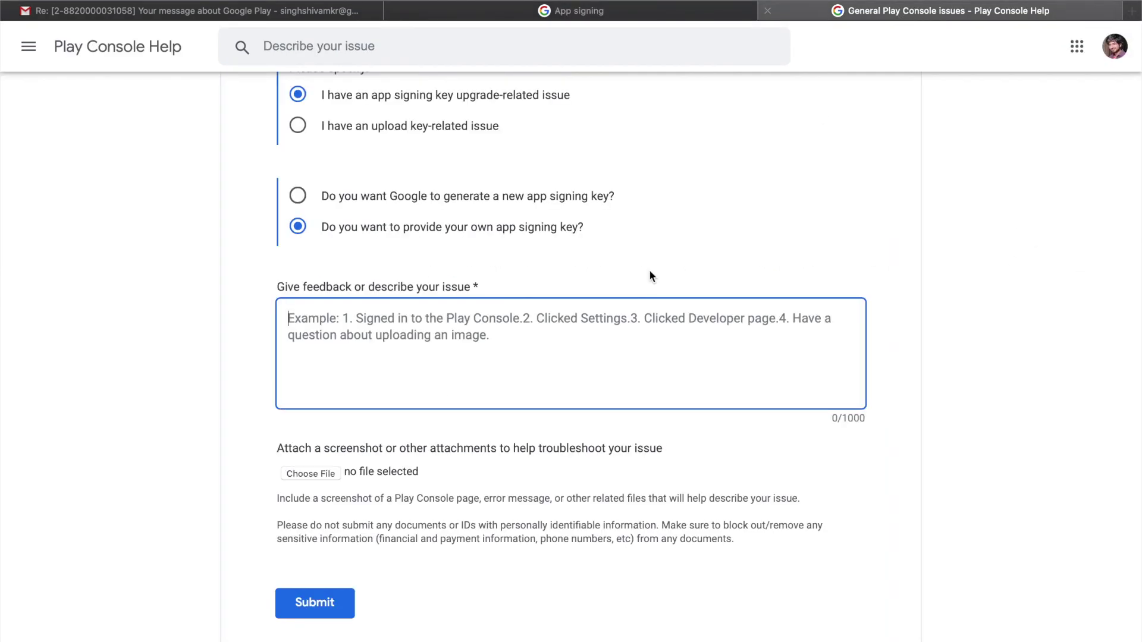
scroll(366, 476, up, 1)
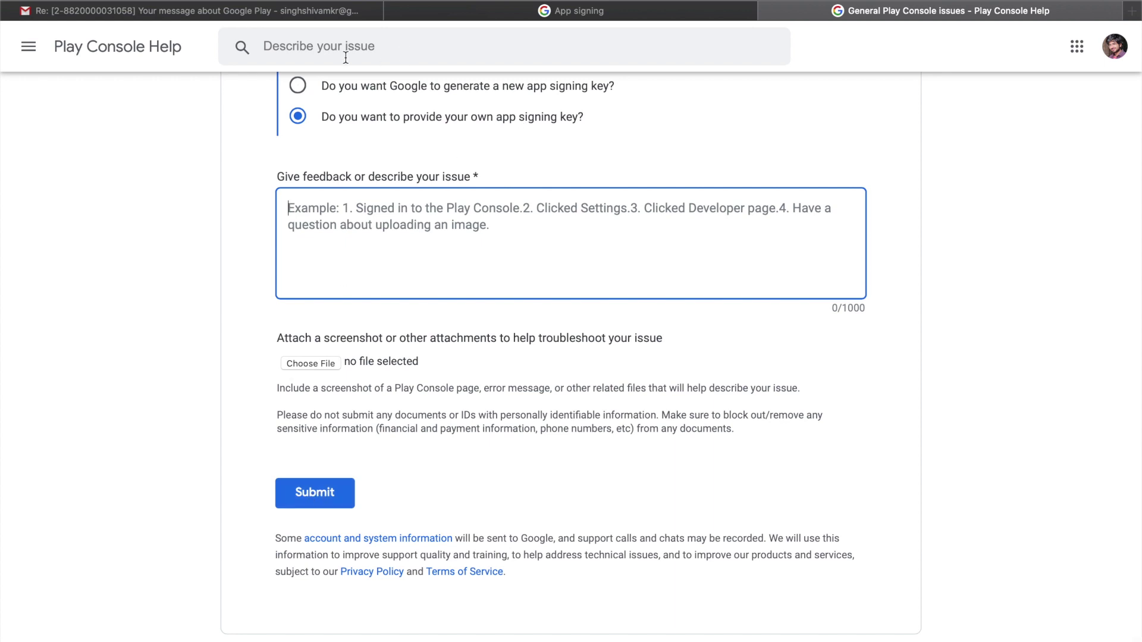
click(258, 10)
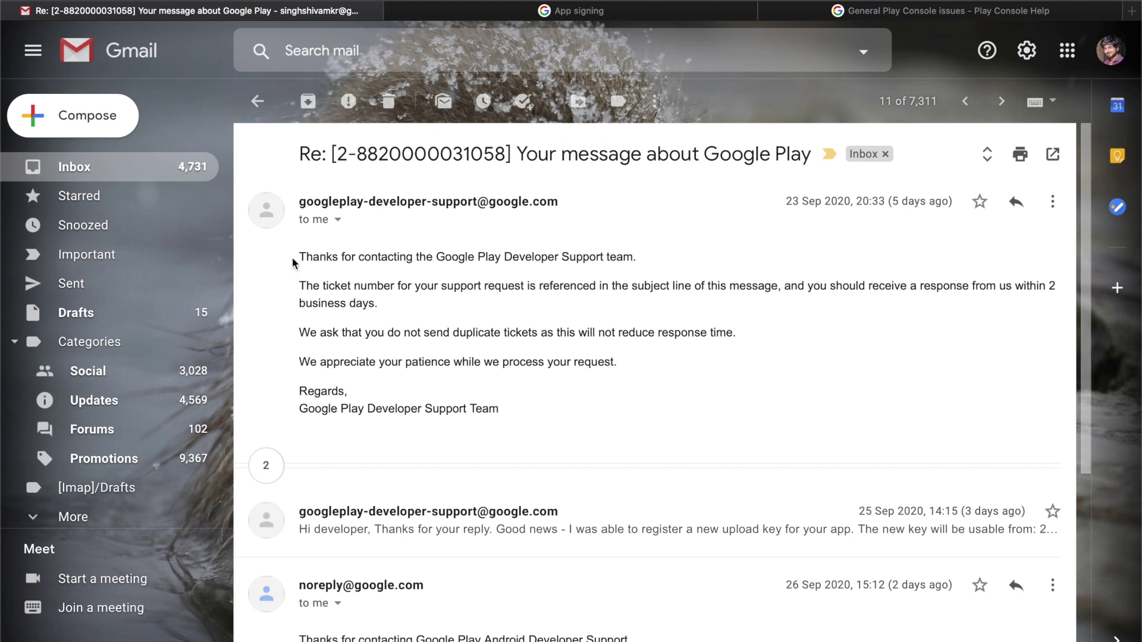
Expand the thread's earlier messages and open the 24 Sep key instructions email
drag(301, 260, 628, 383)
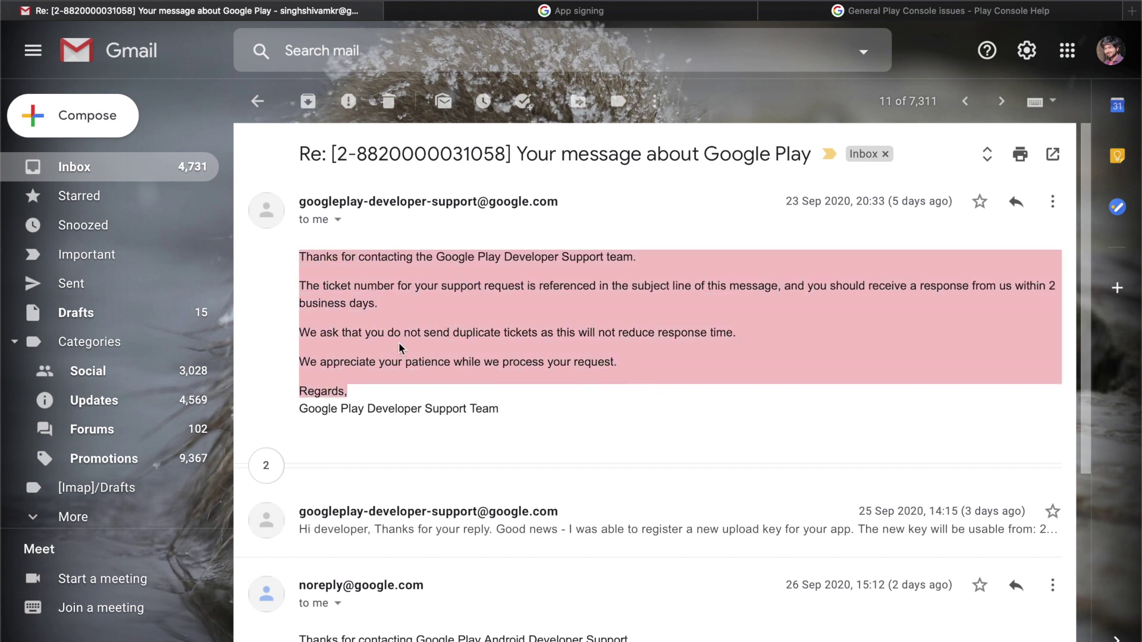
click(309, 351)
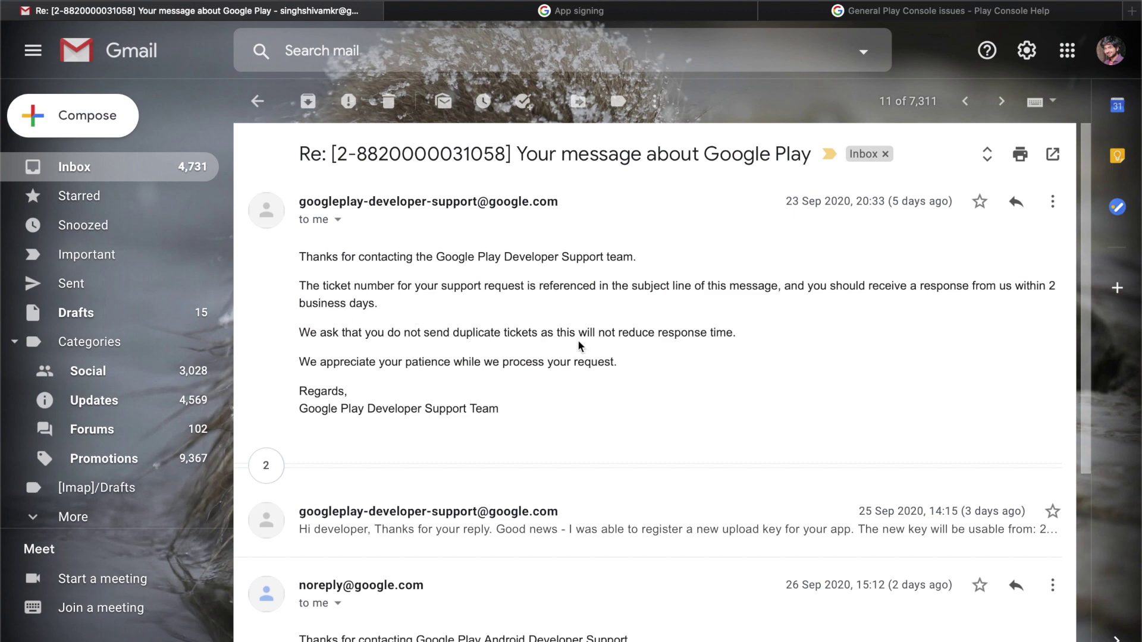
click(442, 522)
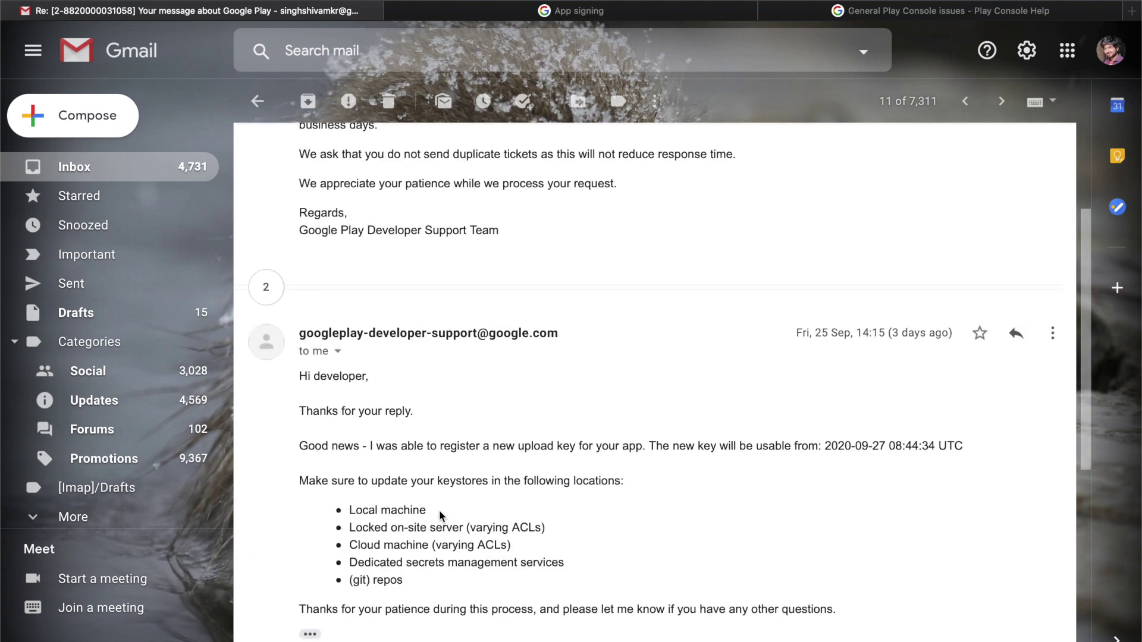
scroll(441, 515, up, 3)
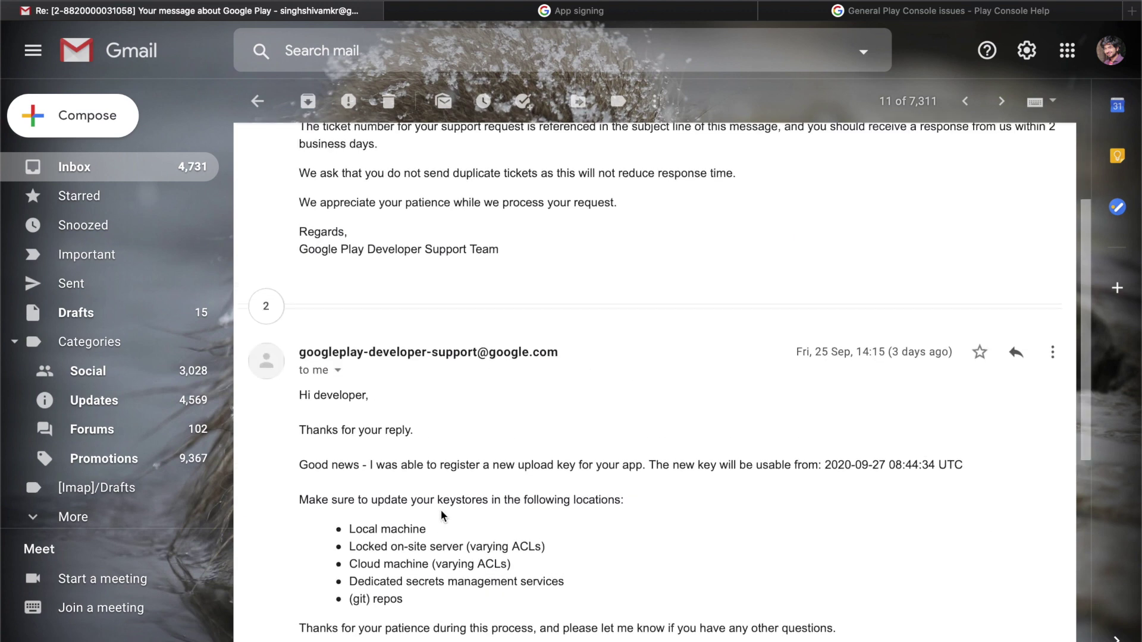
click(270, 436)
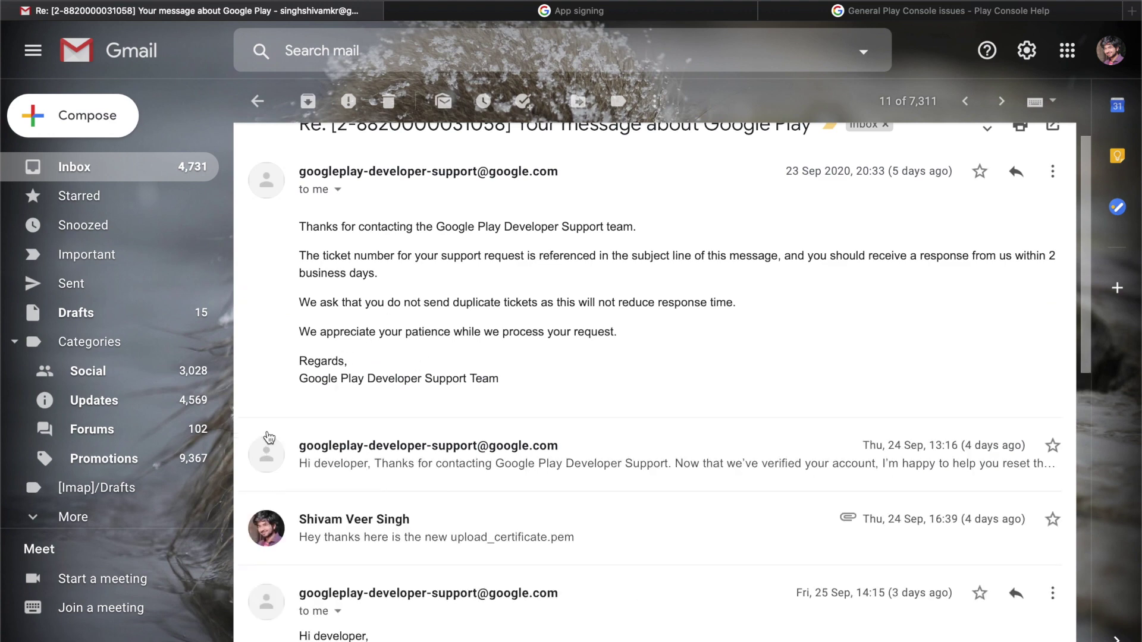
click(556, 444)
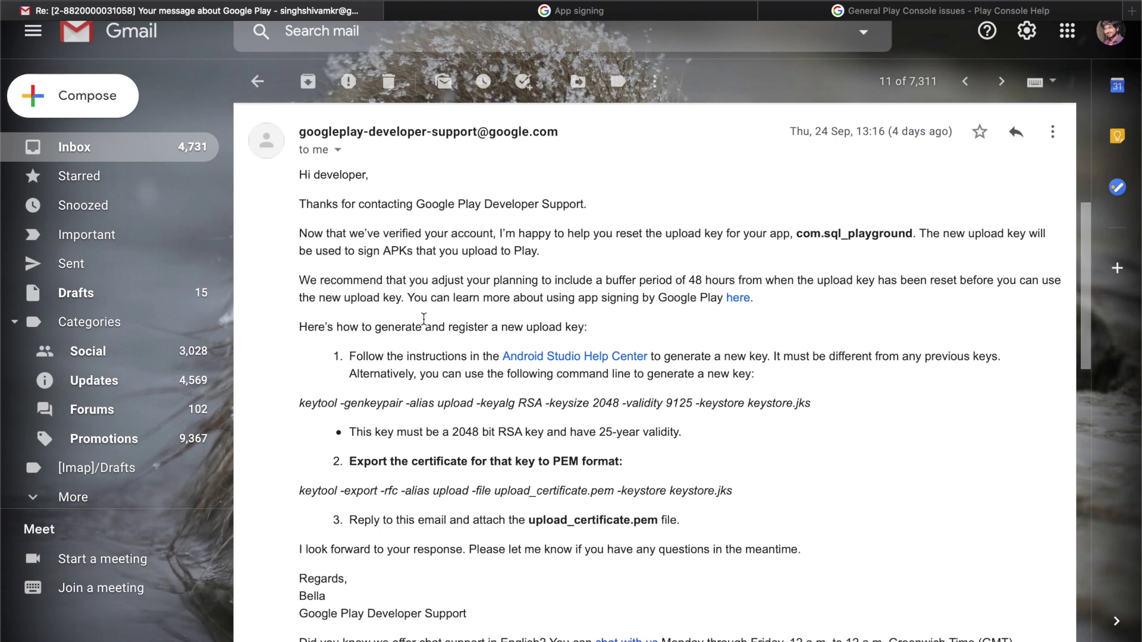
Copy the keytool -genkeypair command line from the email
scroll(270, 214, up, 1)
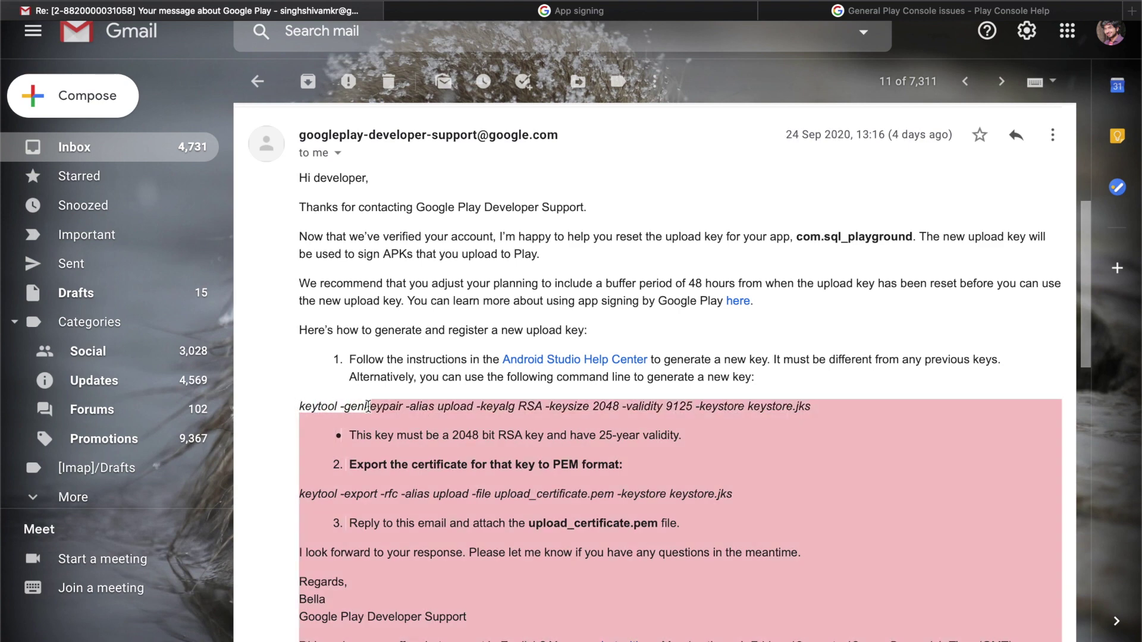
drag(299, 406, 811, 410)
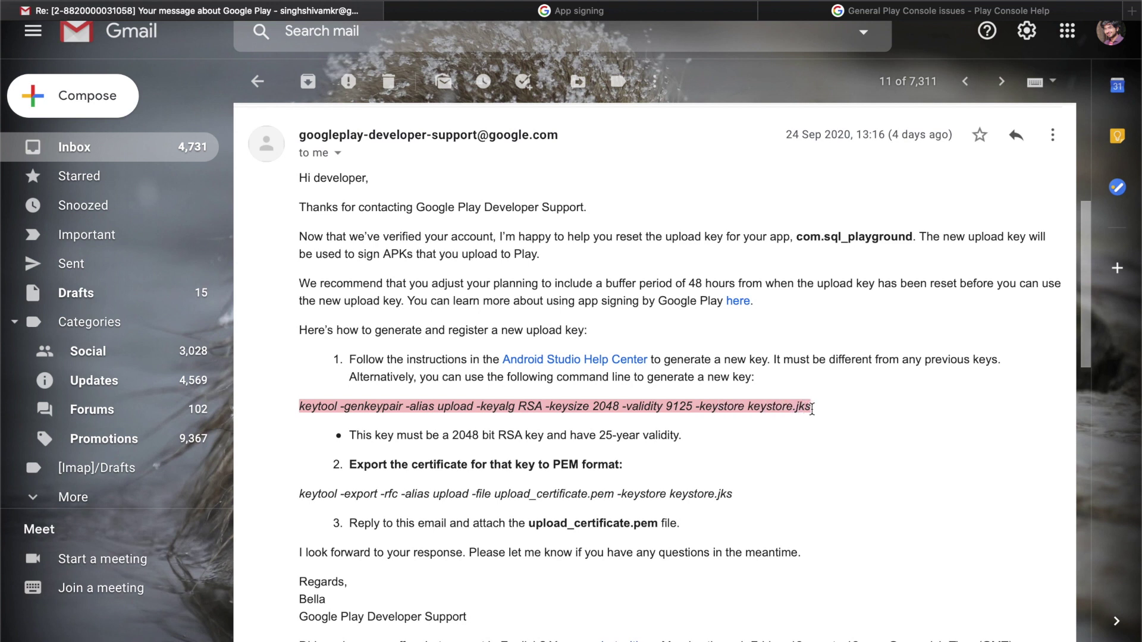
right_click(748, 406)
click(778, 455)
Open a terminal and change into the ~/Documents/Android Apps folder
mouse_move(499, 639)
click(420, 637)
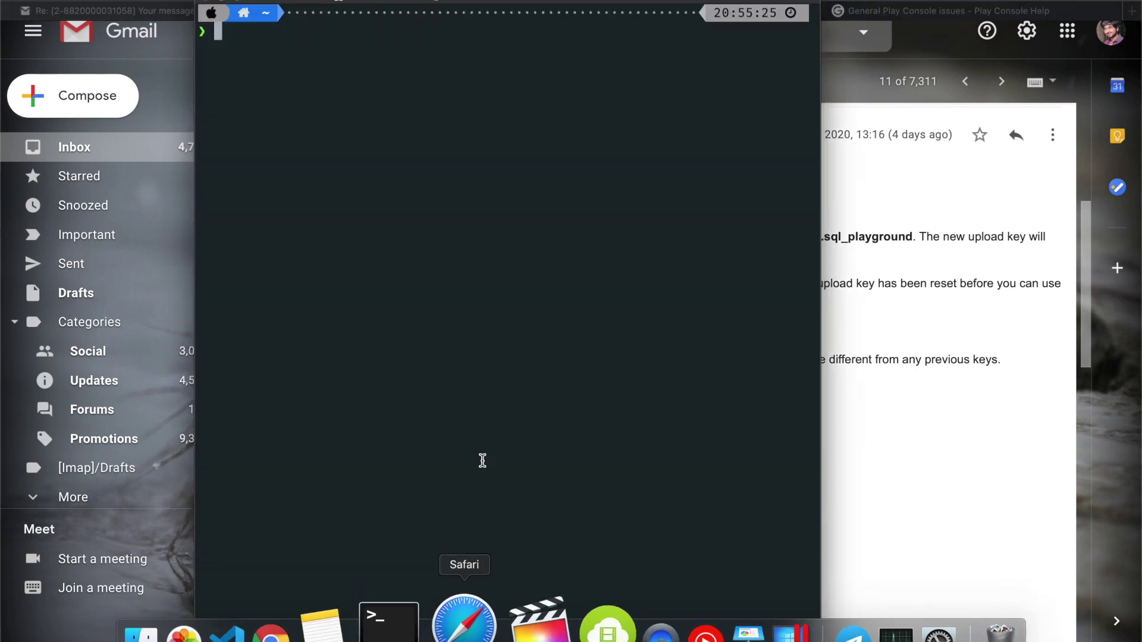
text(ls)
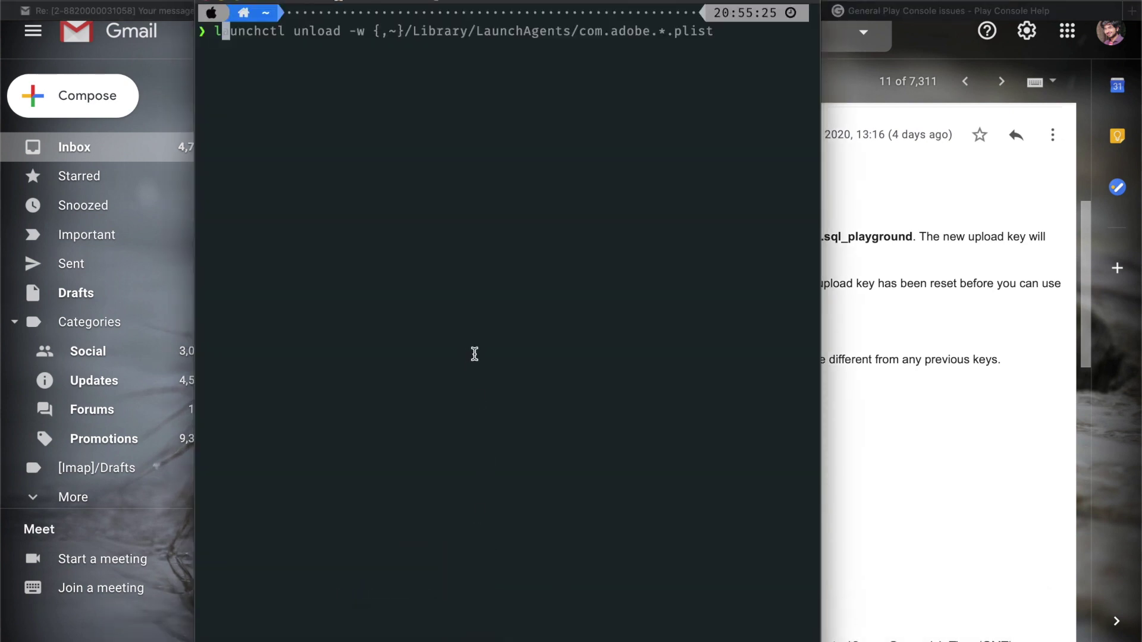
key(Return)
text(cd Doc)
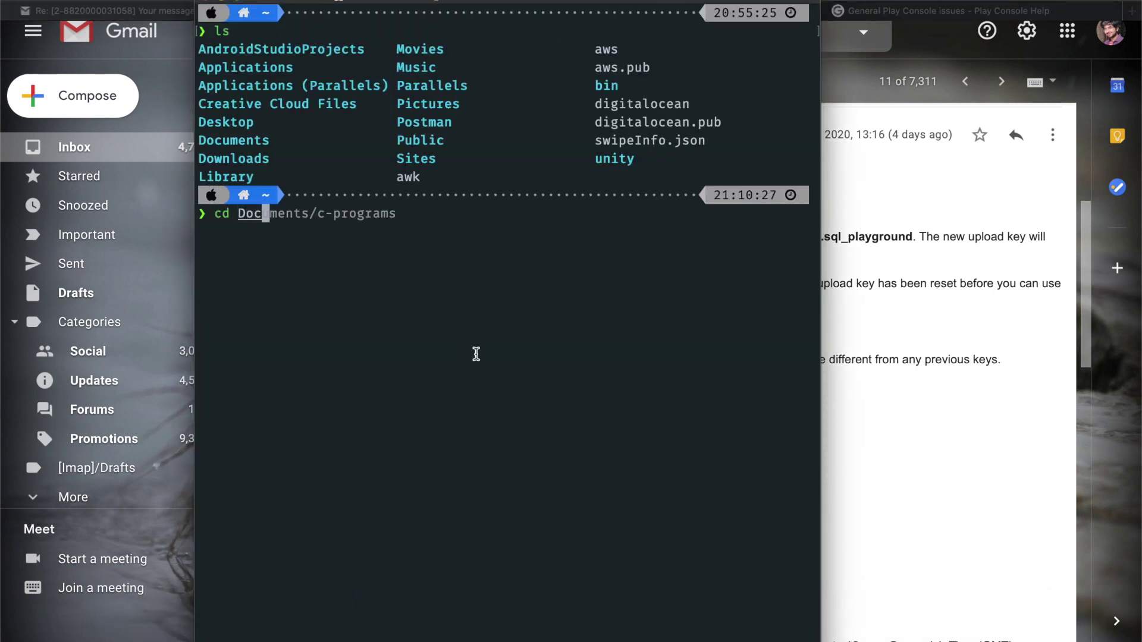
key(Tab)
text(An)
key(Tab)
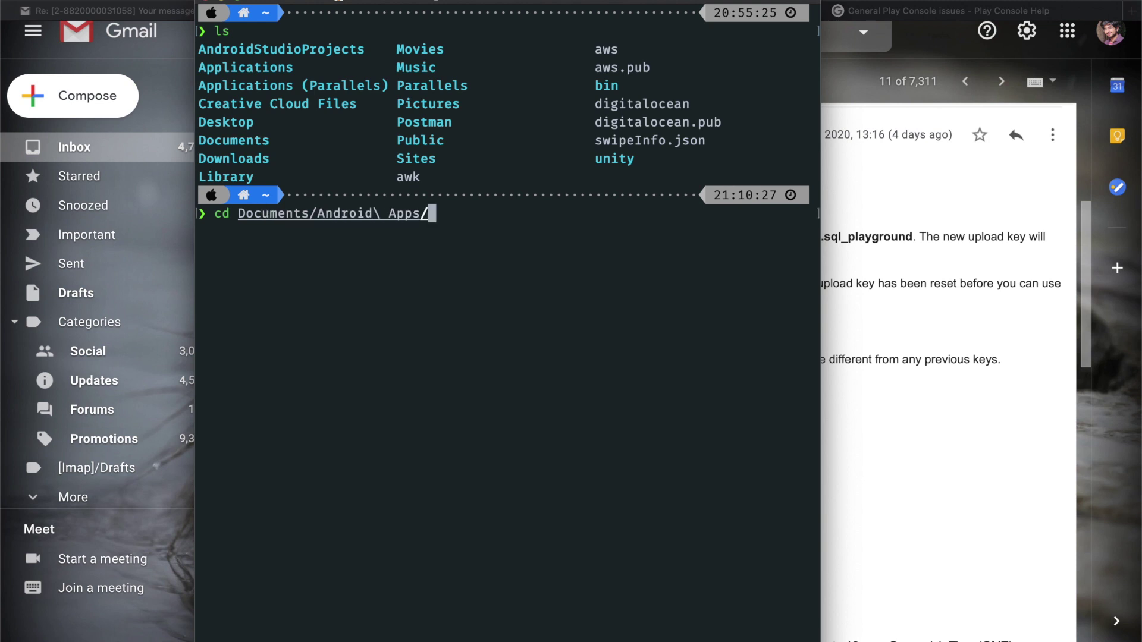
key(Return)
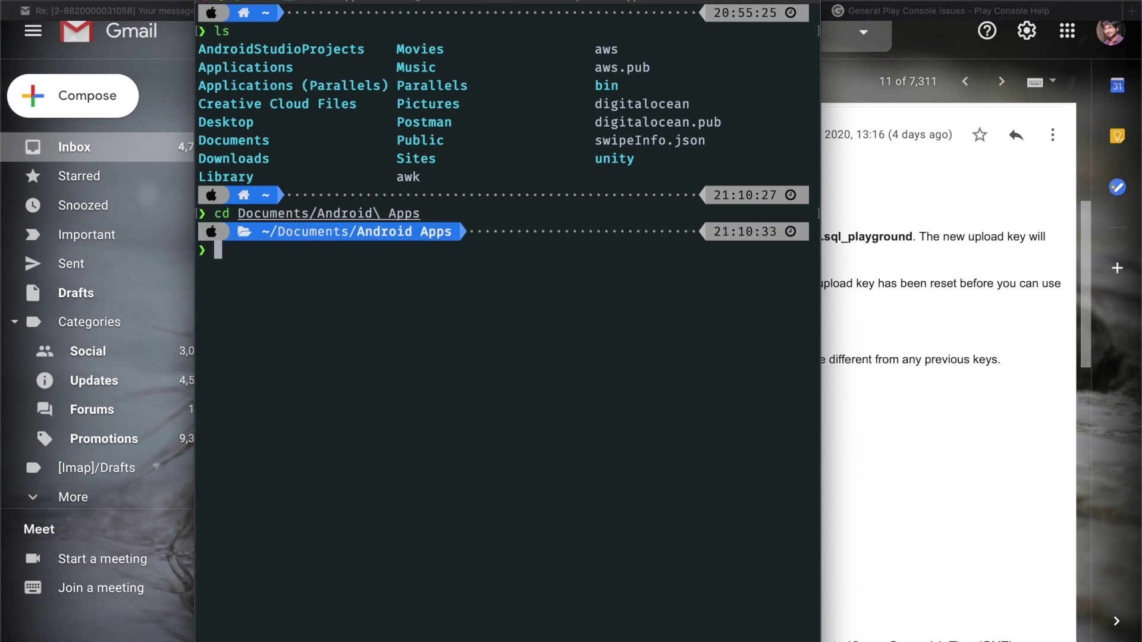
text(ls)
key(Return)
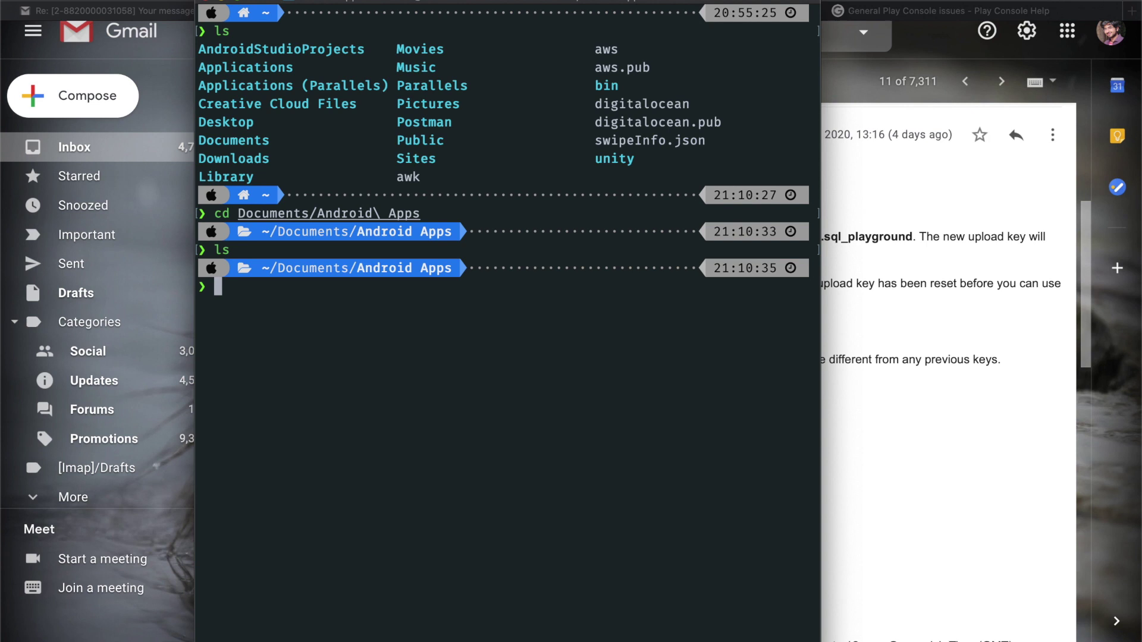
Run the pasted keytool -genkeypair command, allowing Documents access, and set the keystore password
key(super+v)
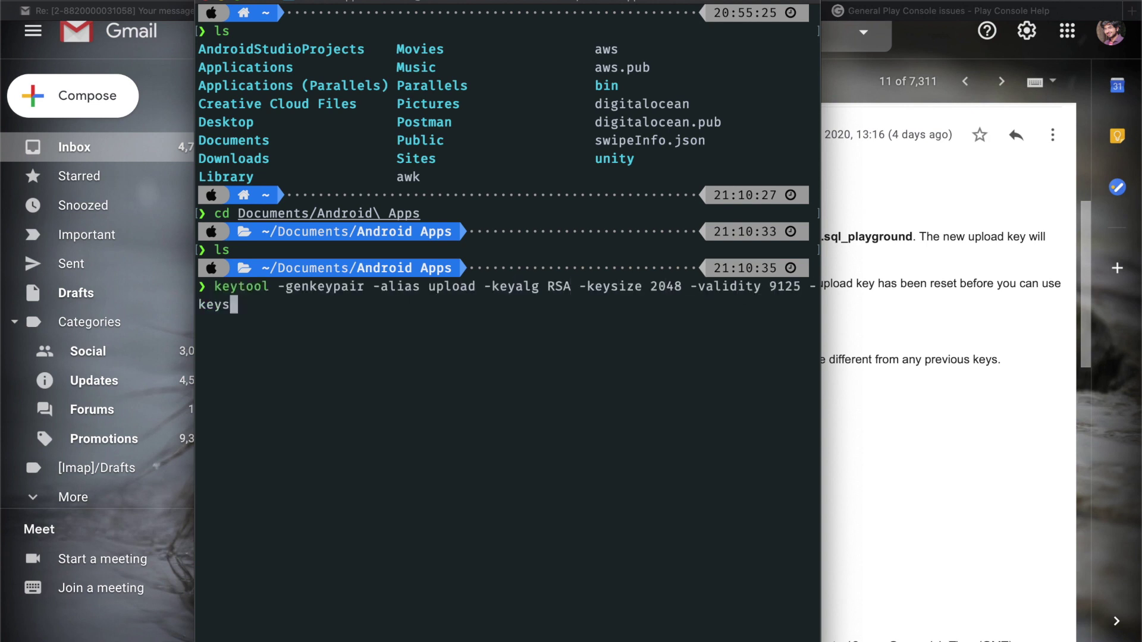
key(Return)
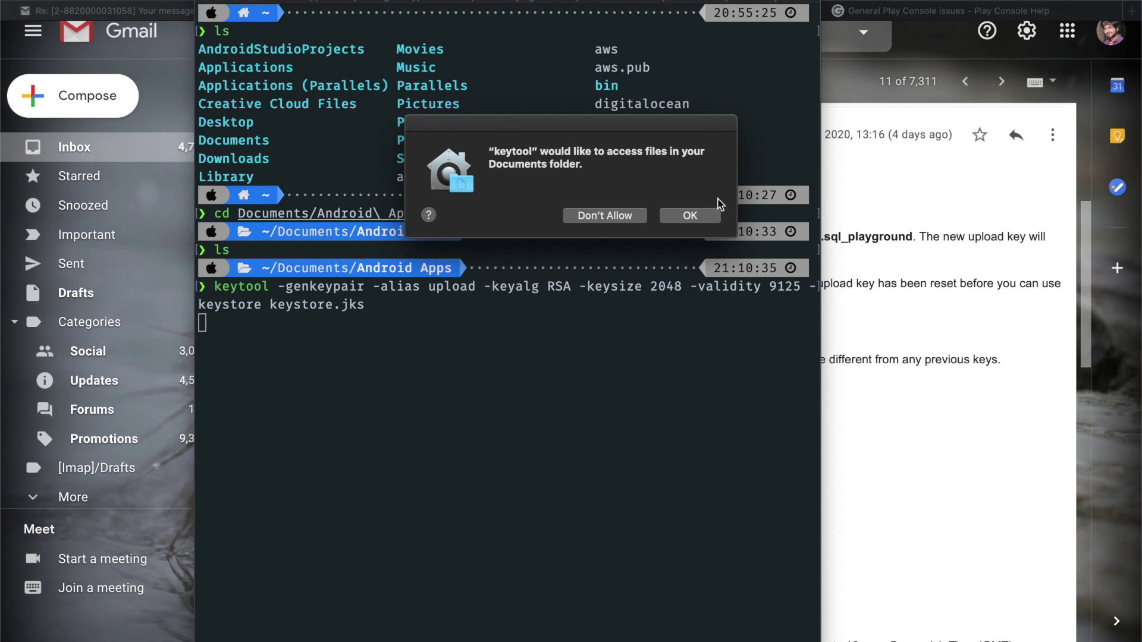
click(701, 216)
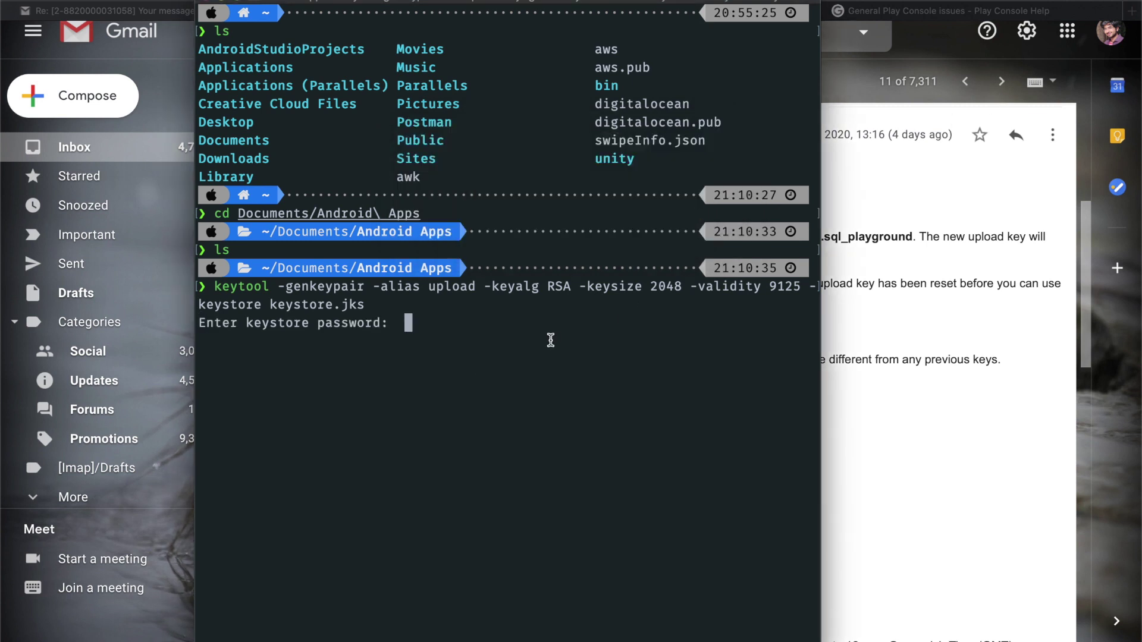
key(Return)
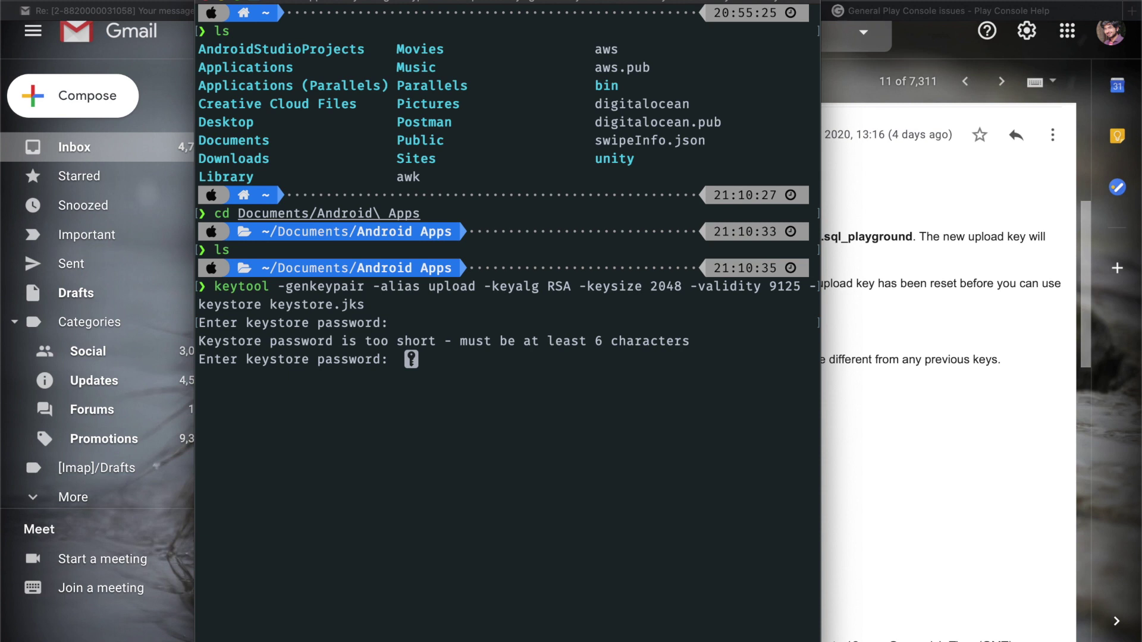
key(Return)
key(Return)
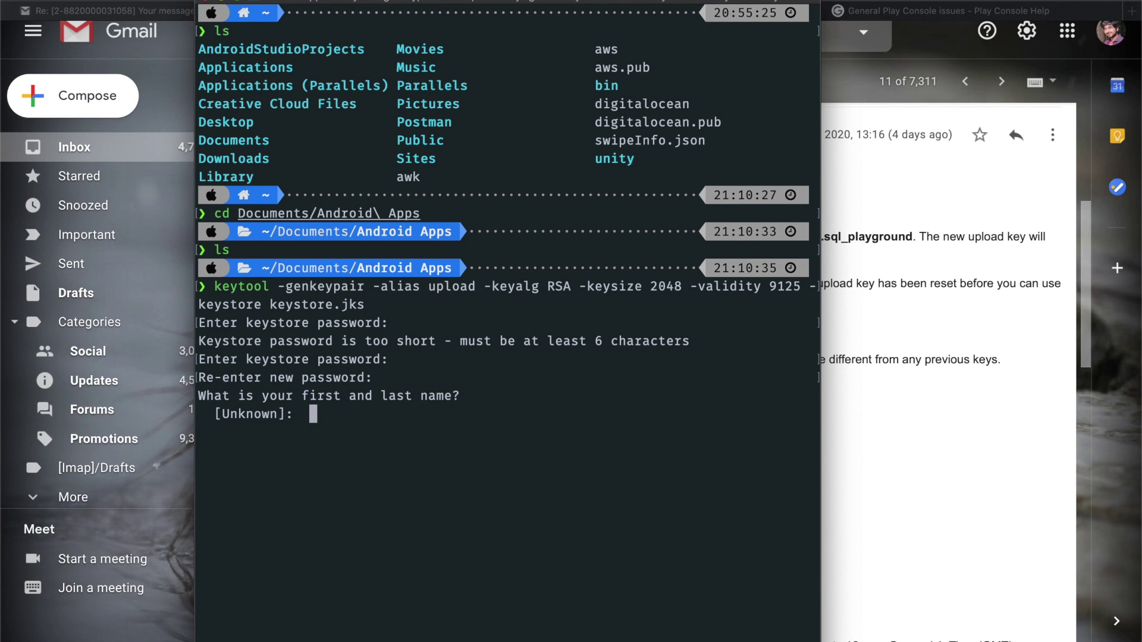
Answer the certificate prompts with the developer's name, confirm with yes, and set the key password
text(shivam)
key(Return)
text(shiv)
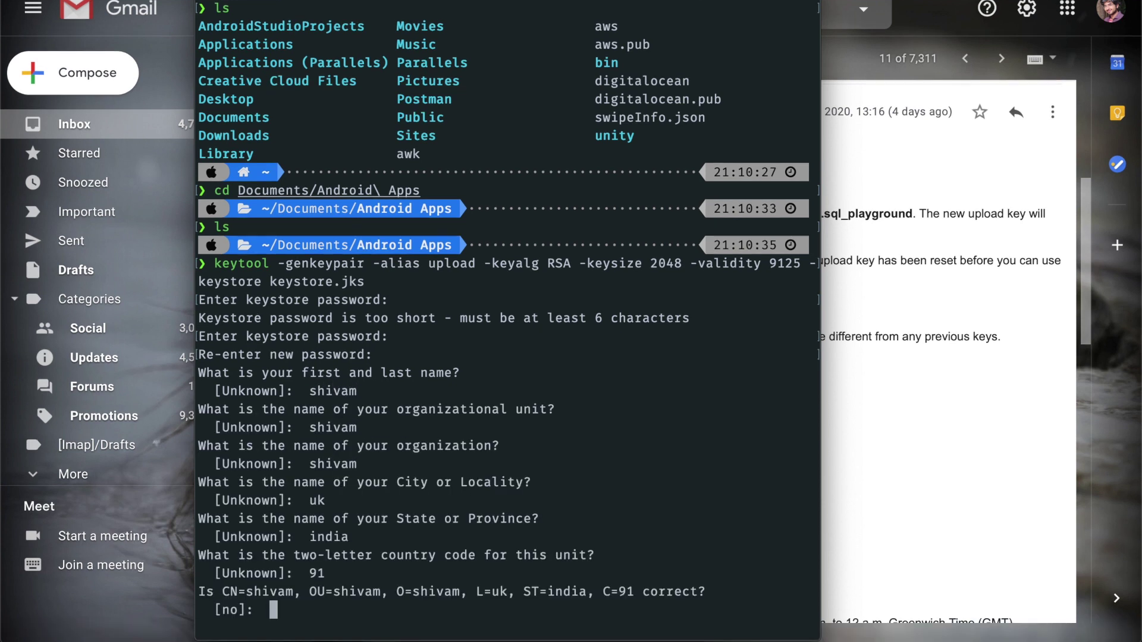
text(yes)
key(Return)
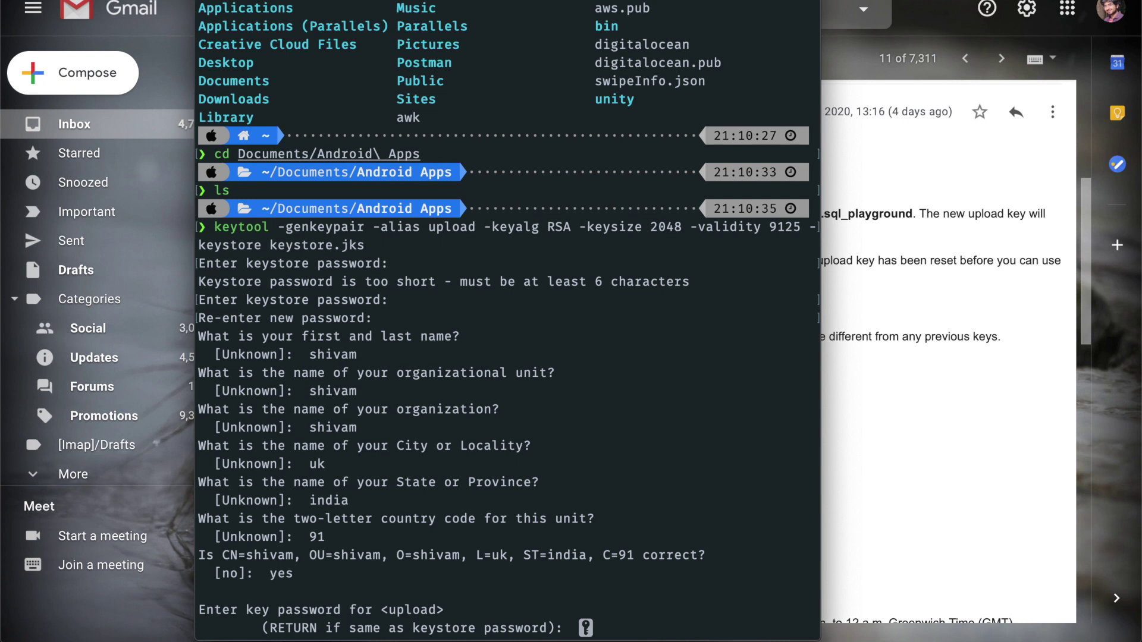
key(Return)
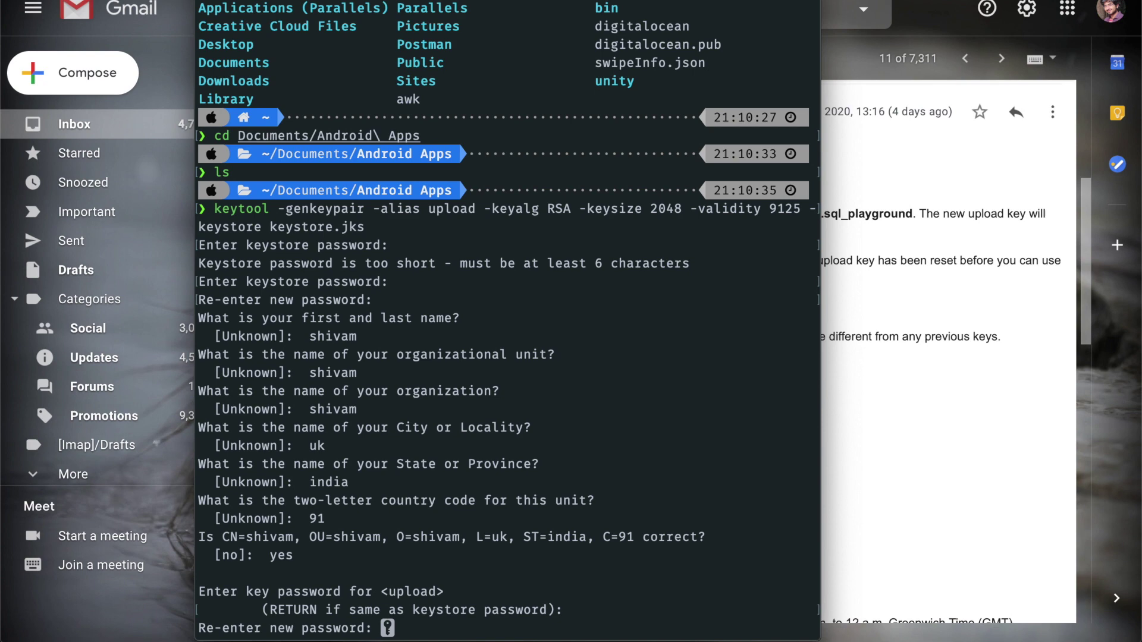
key(Return)
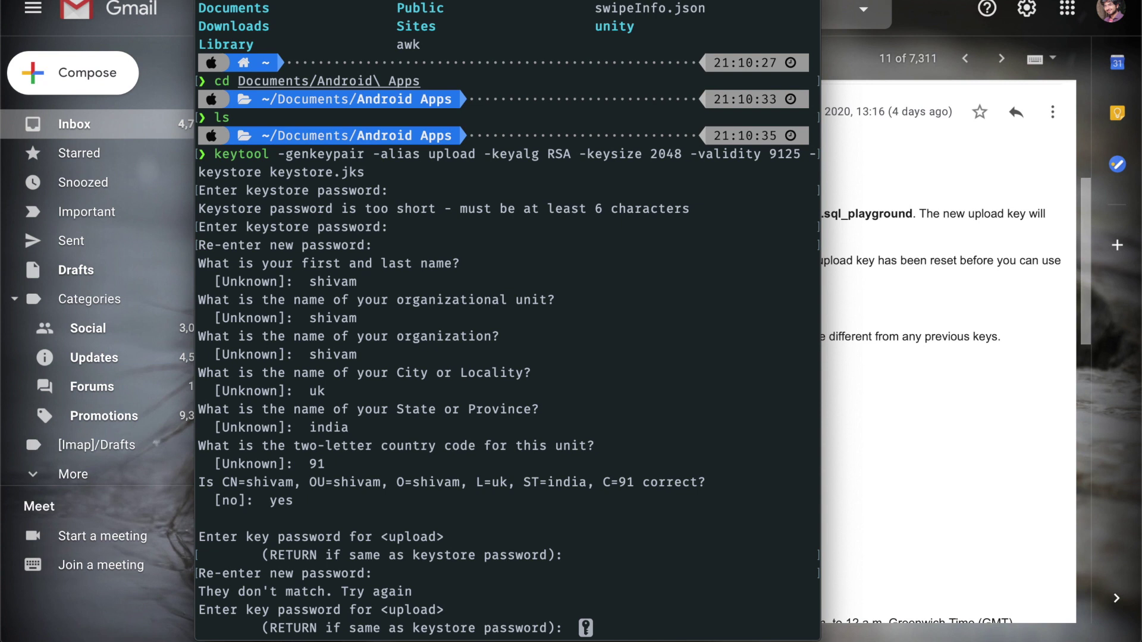
key(Return)
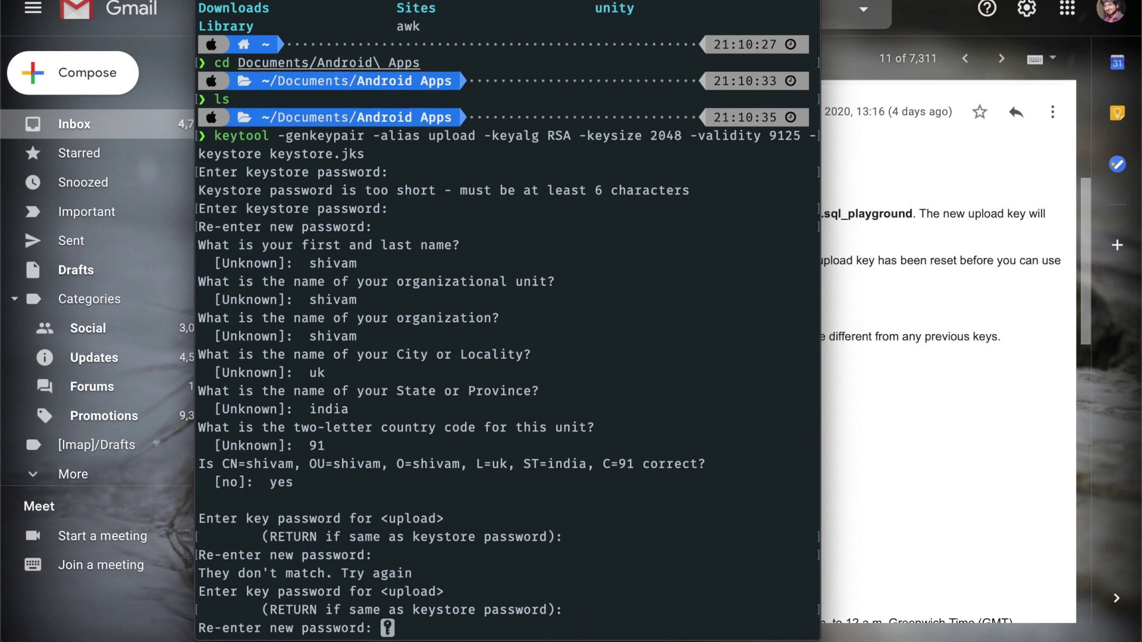
key(Return)
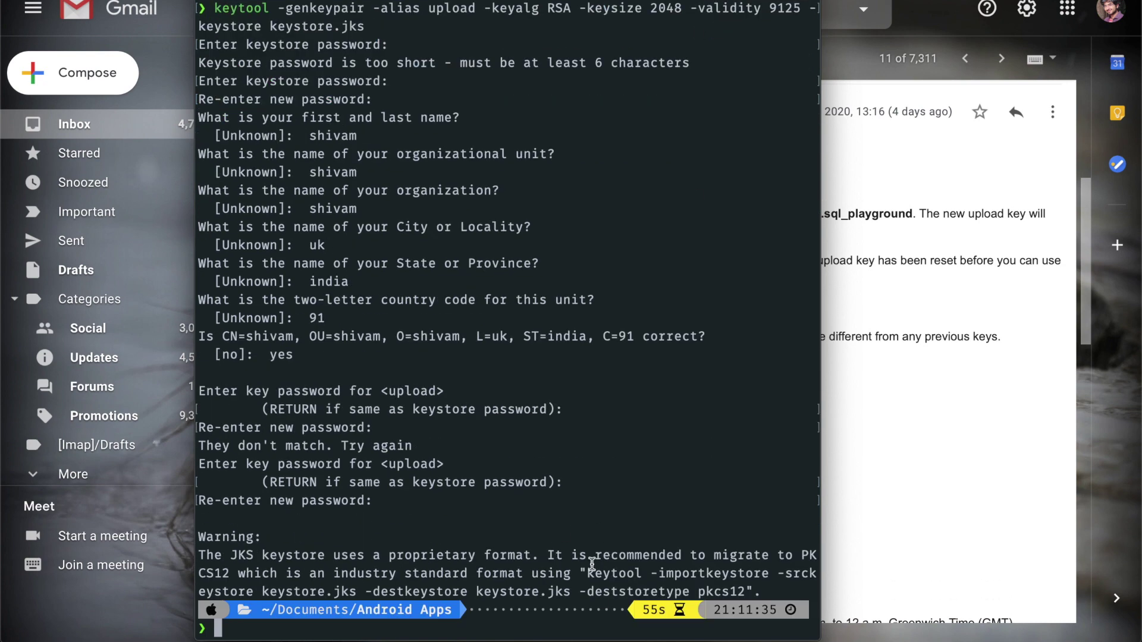
List the folder with ls to confirm keystore.jks was created
drag(542, 554, 755, 591)
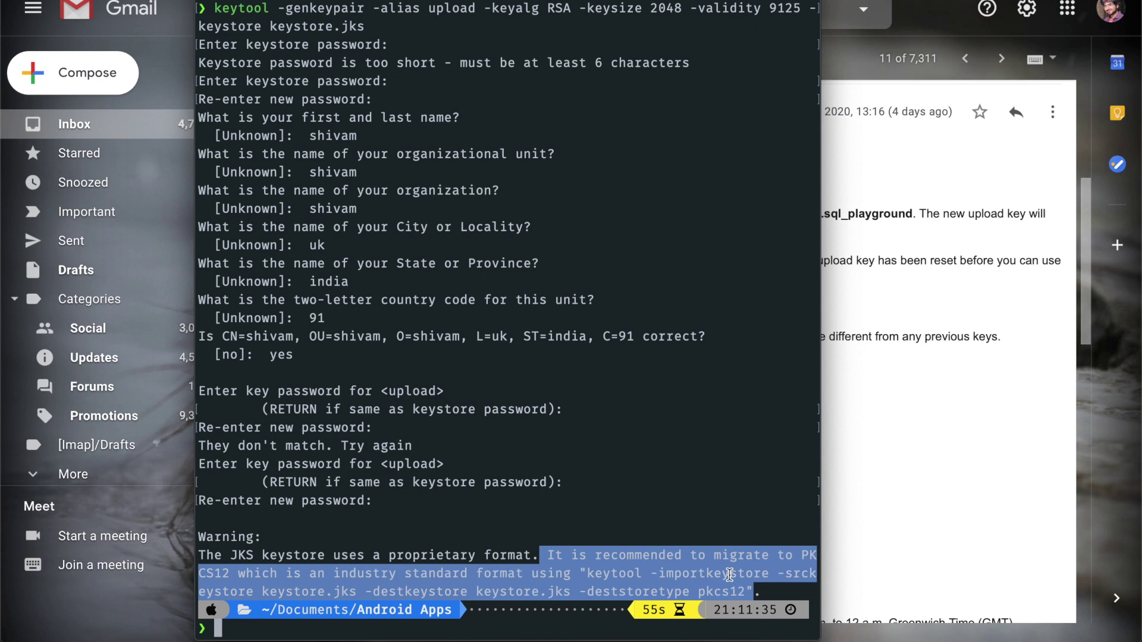
click(474, 619)
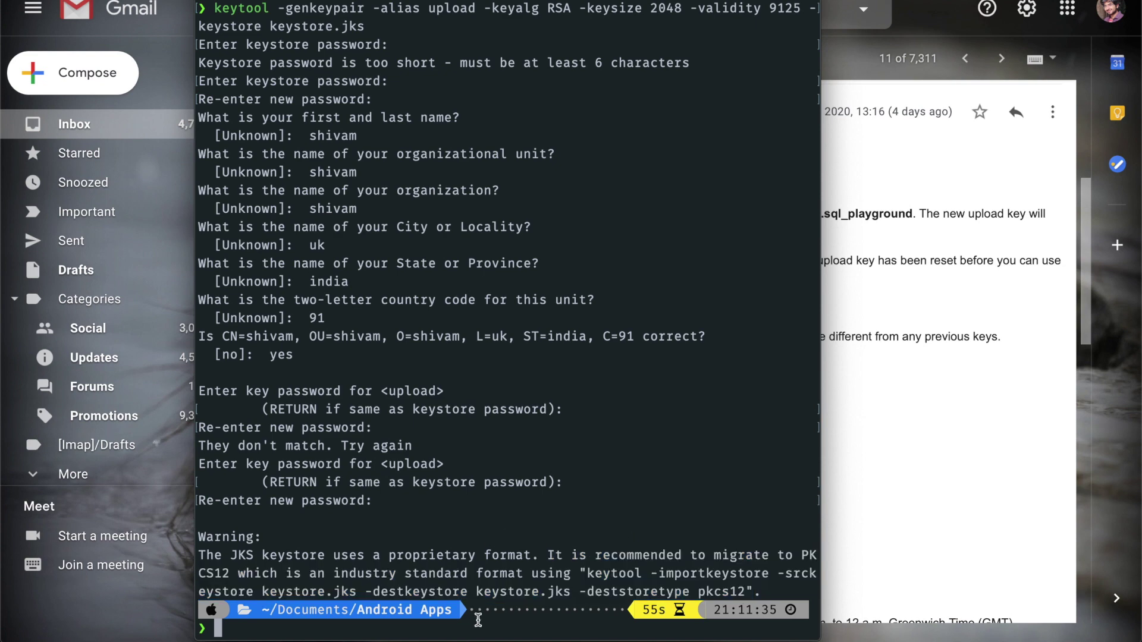
text(ls)
key(Return)
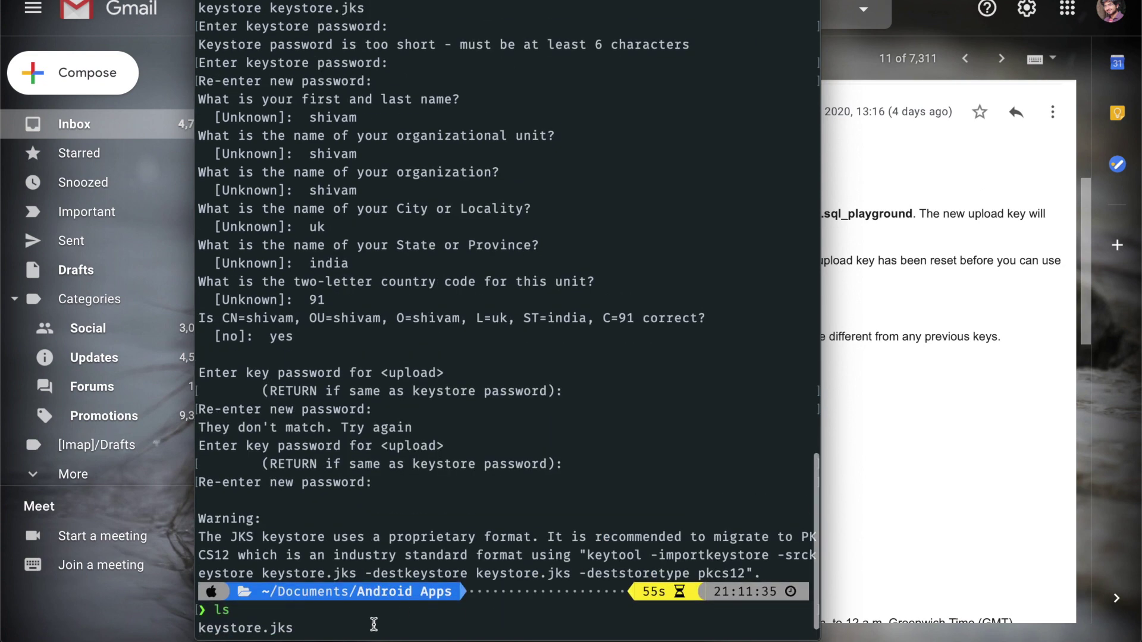
drag(298, 595, 198, 592)
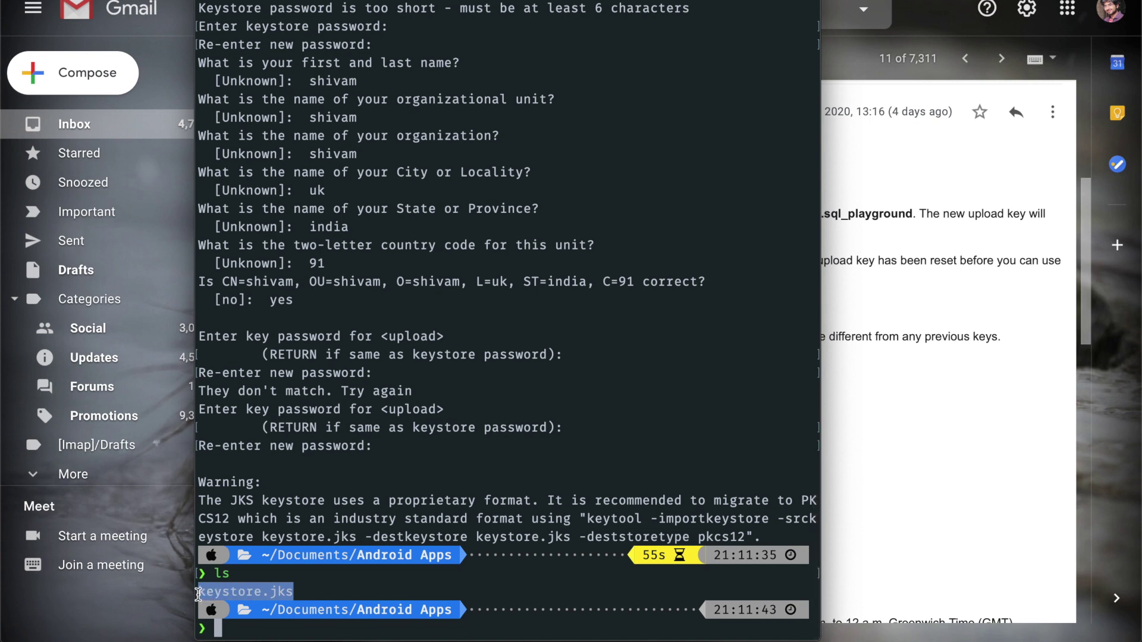
In the support email, select the keytool -export command line
click(872, 405)
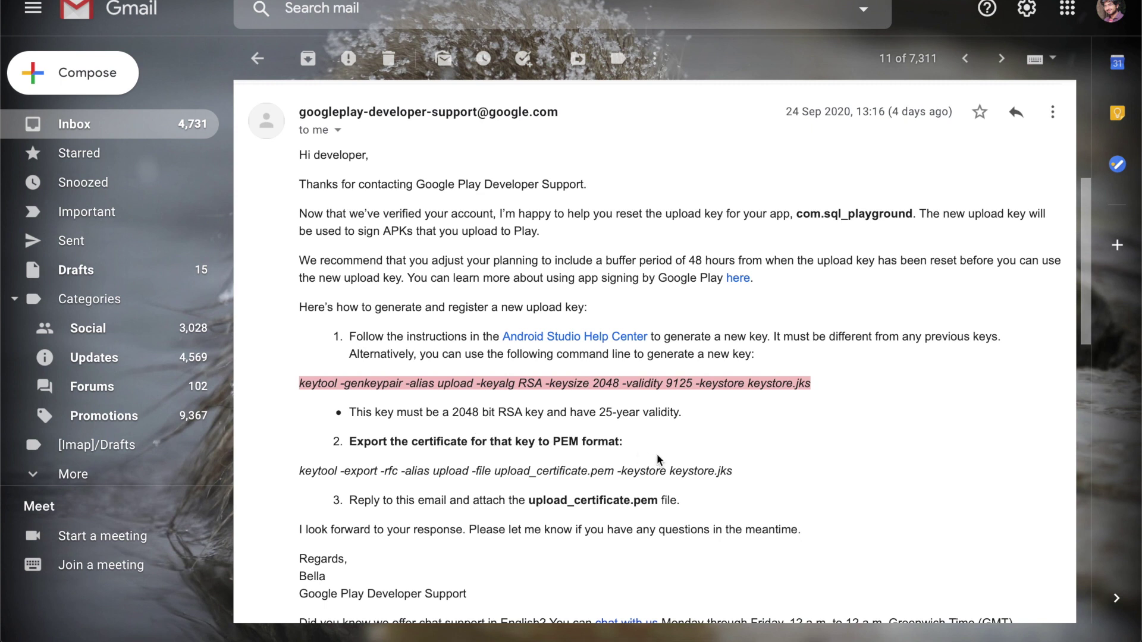
click(508, 443)
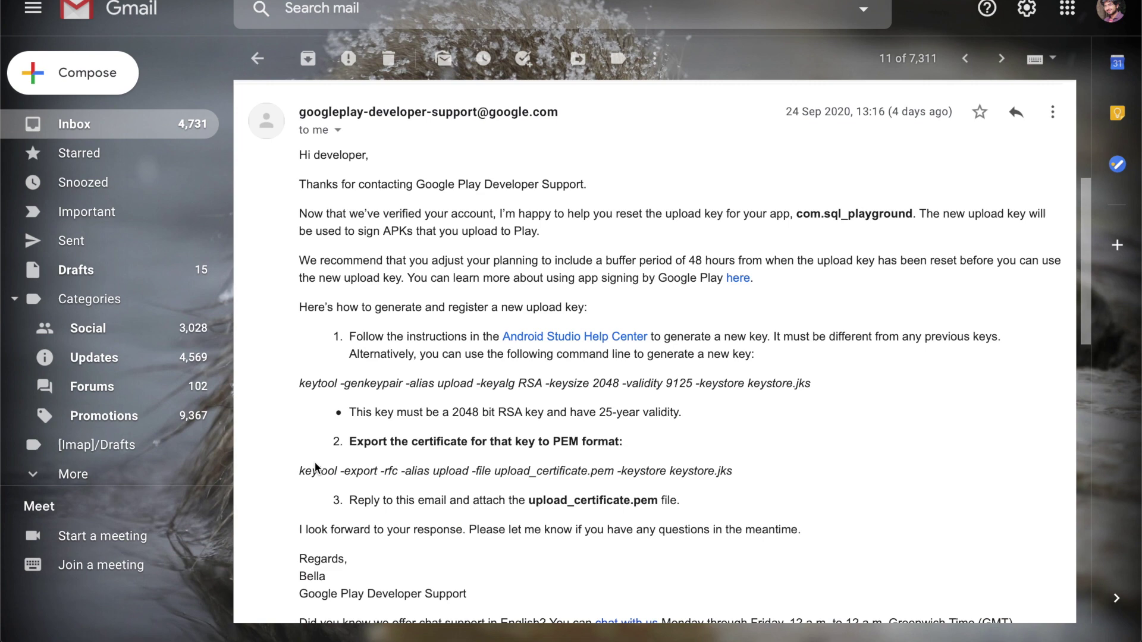
triple_click(737, 470)
key(super+c)
Run the pasted keytool -export command with the keystore password, then list the folder
key(super+Tab)
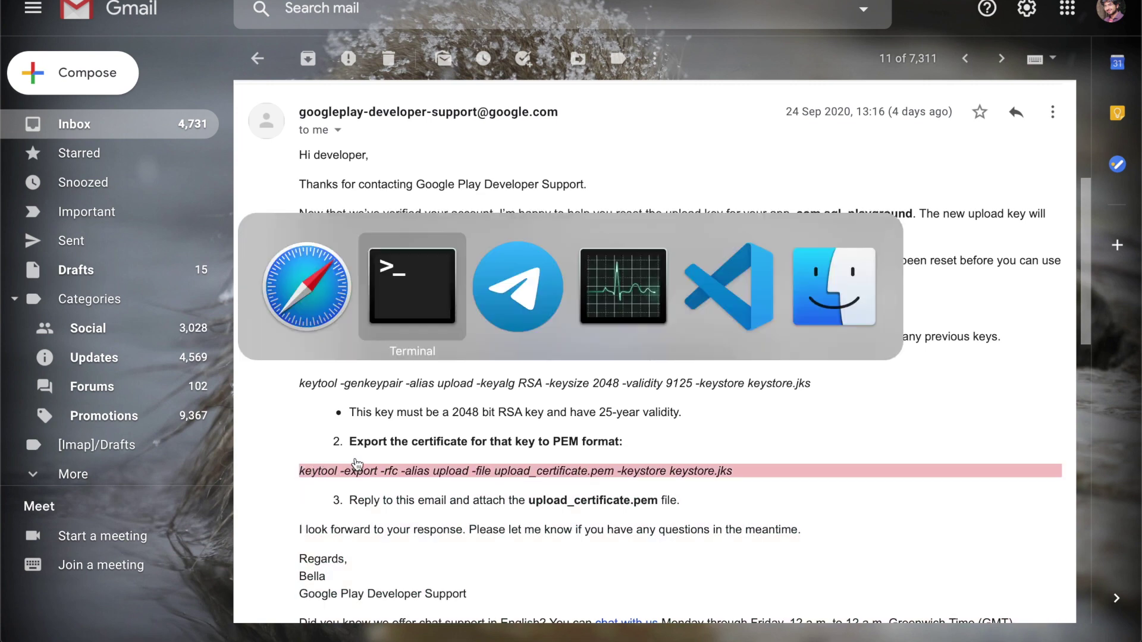
key(super+v)
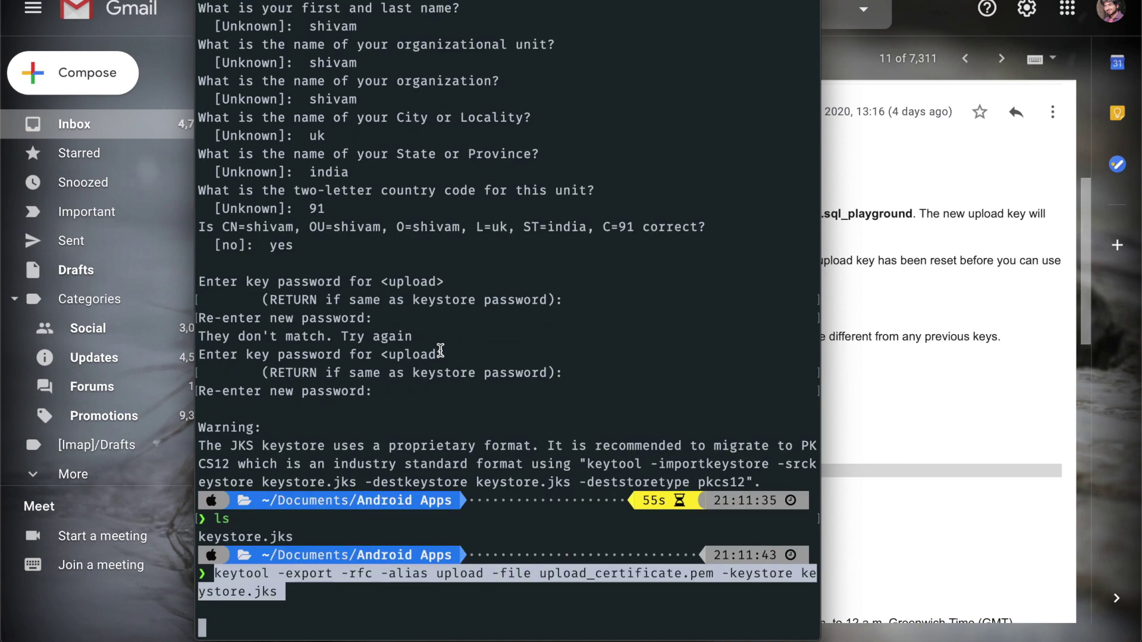
key(Return)
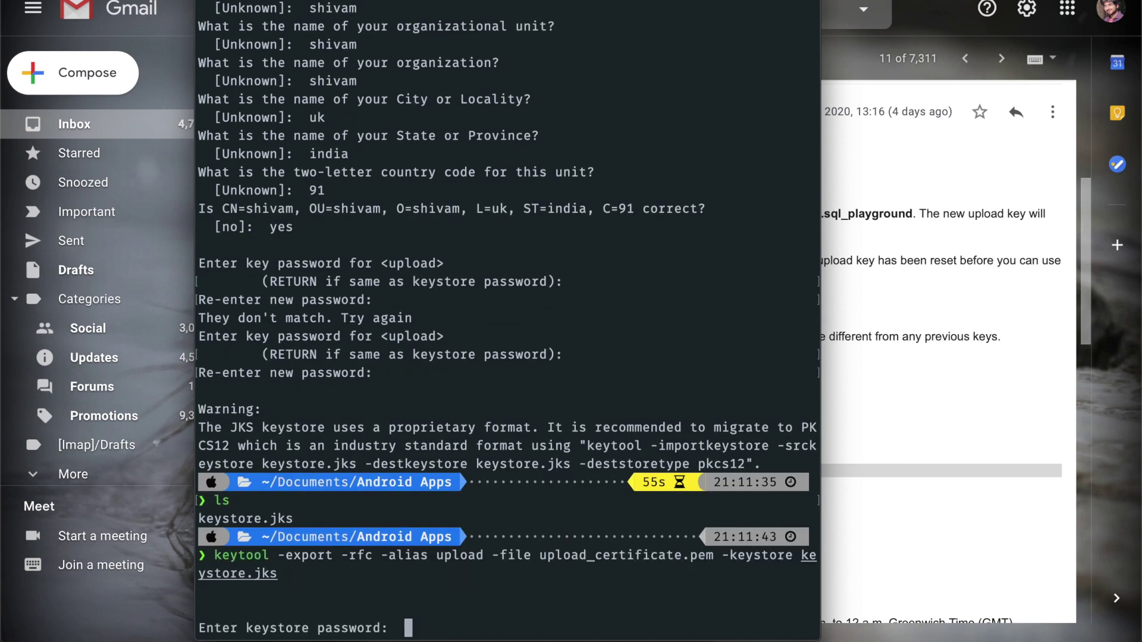
key(Return)
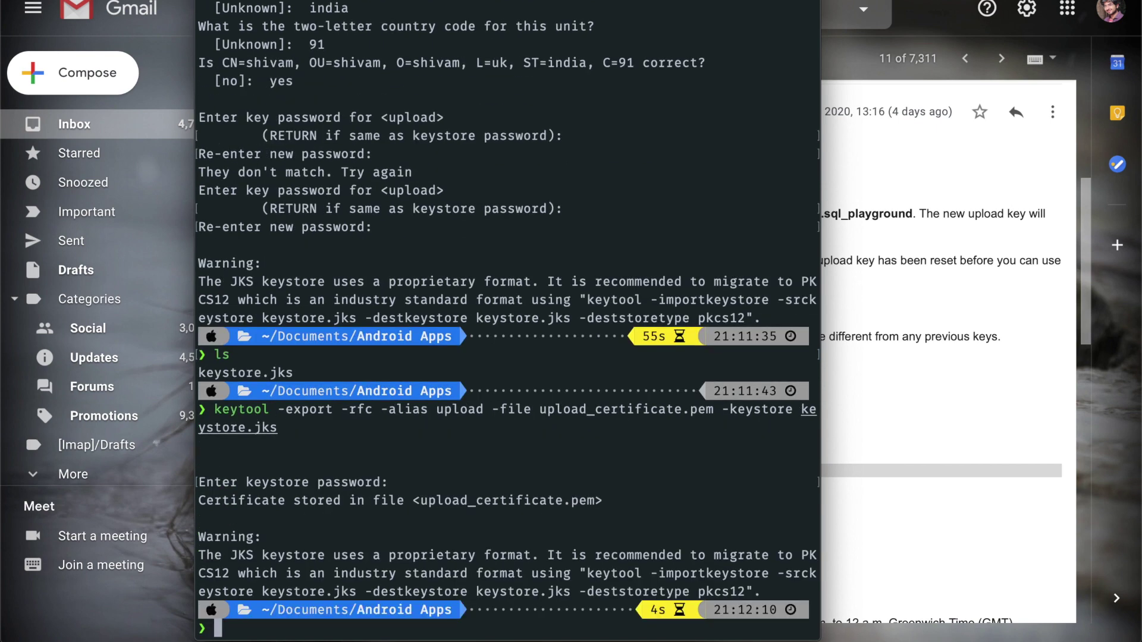
text(ls)
key(Return)
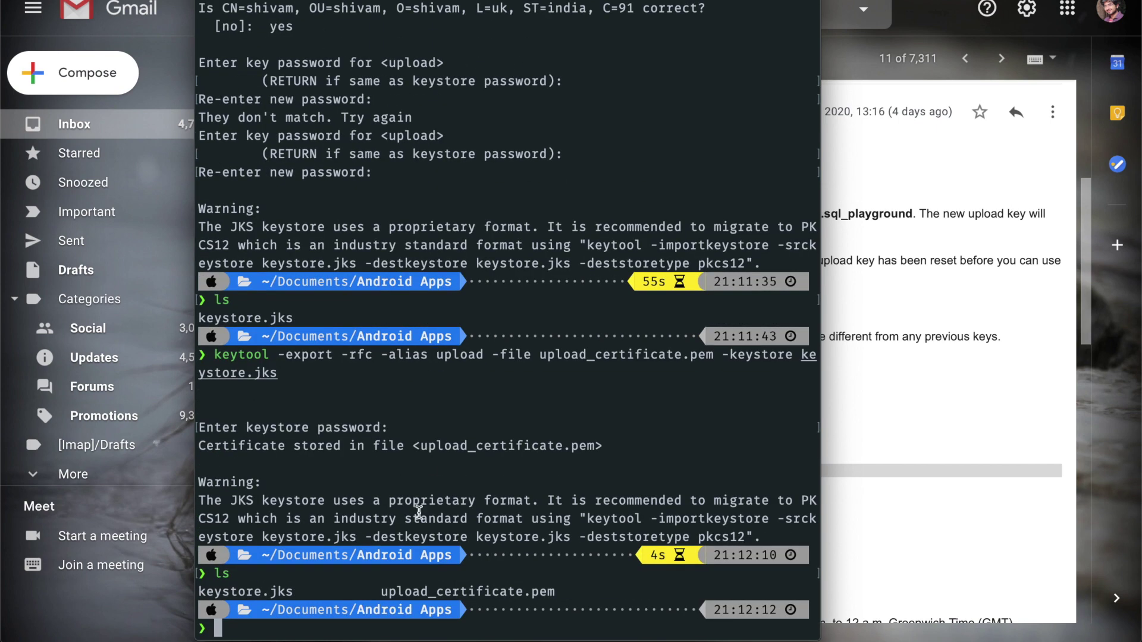
Highlight upload_certificate.pem and keystore.jks in the listing to confirm both files
drag(375, 588, 565, 589)
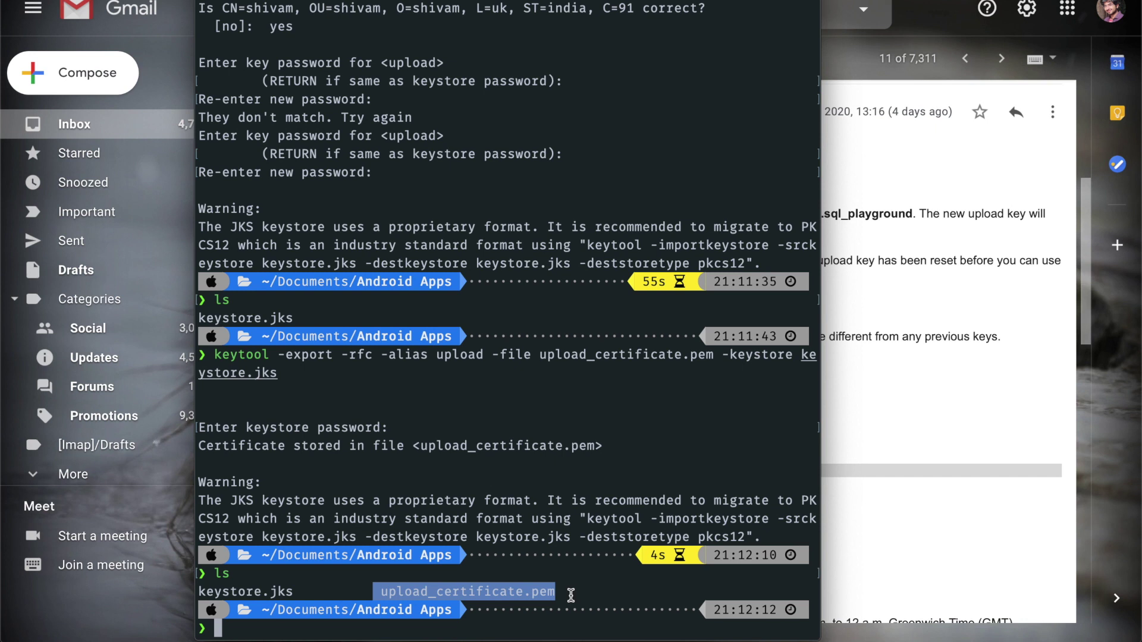
click(571, 595)
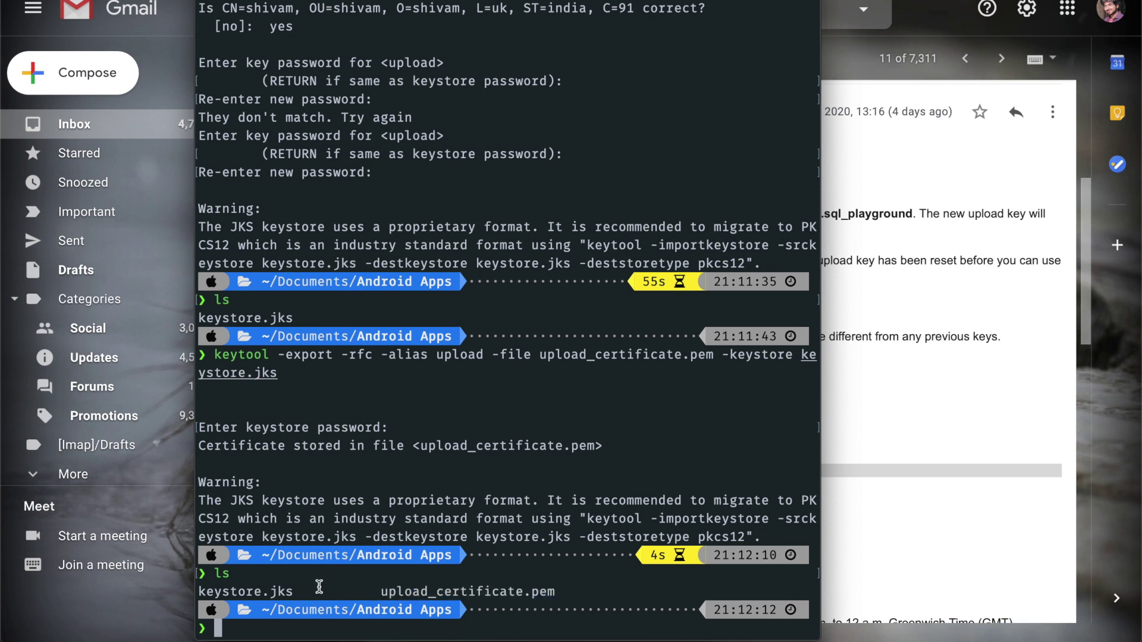
drag(319, 586, 214, 589)
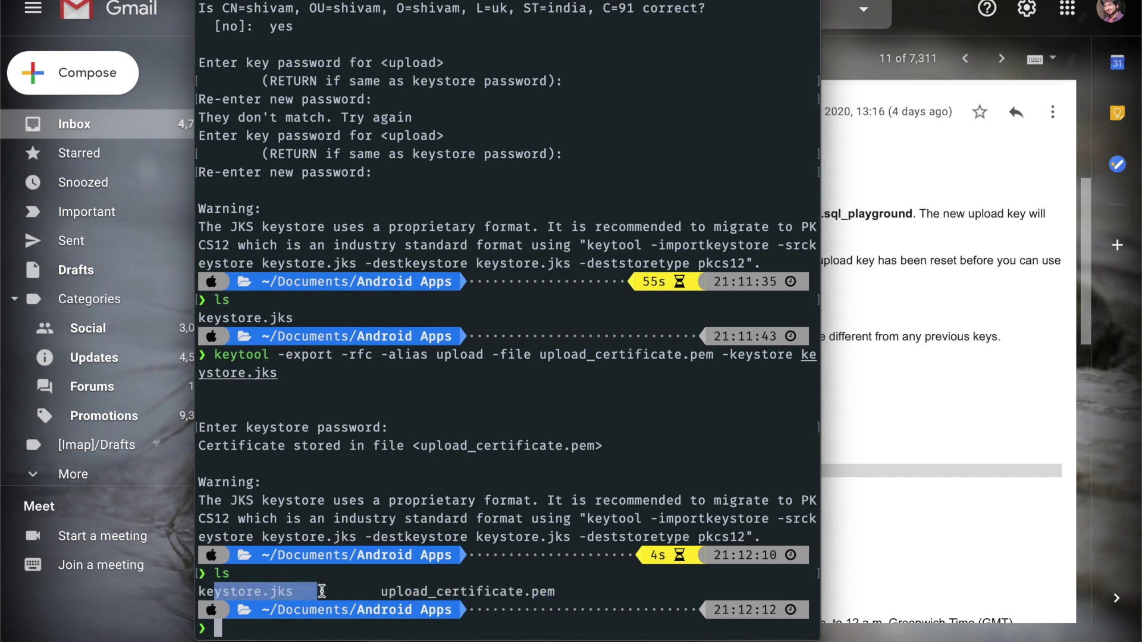
drag(377, 591, 554, 591)
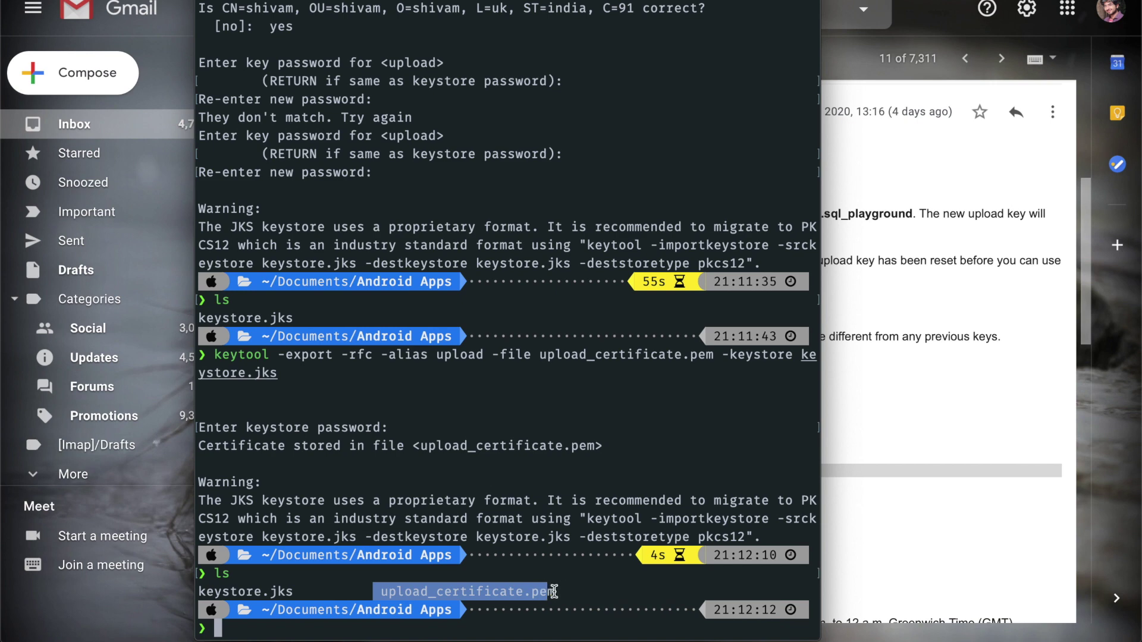
click(554, 591)
drag(377, 591, 575, 591)
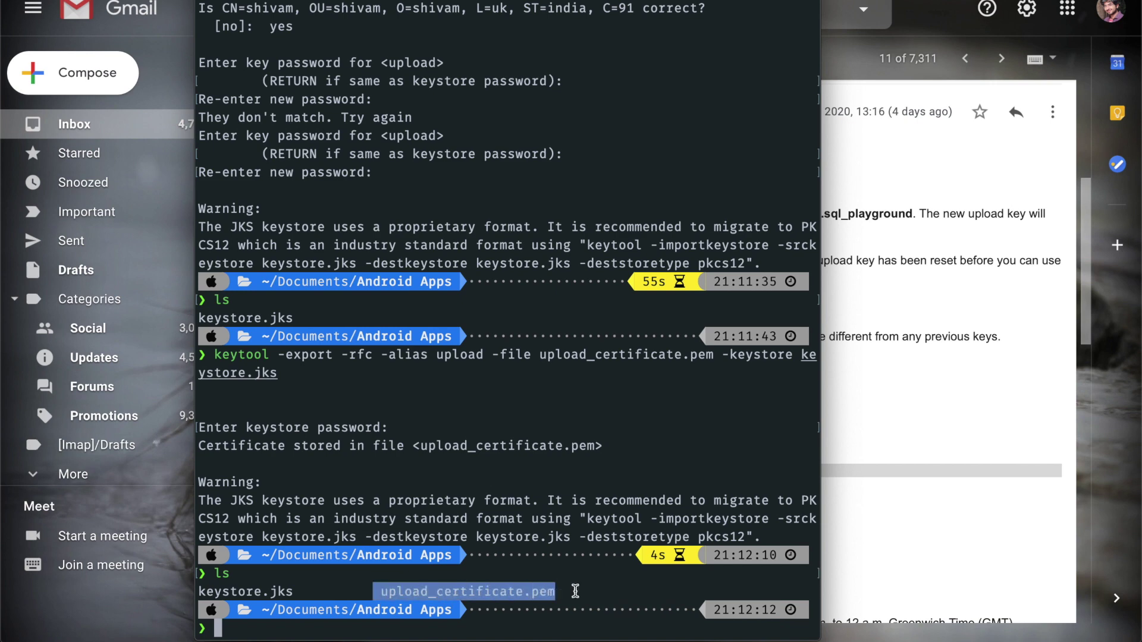
Expand the Gmail reply with the upload_certificate.pem attachment, then return to Play Console's App signing page
click(913, 437)
scroll(635, 492, down, 10)
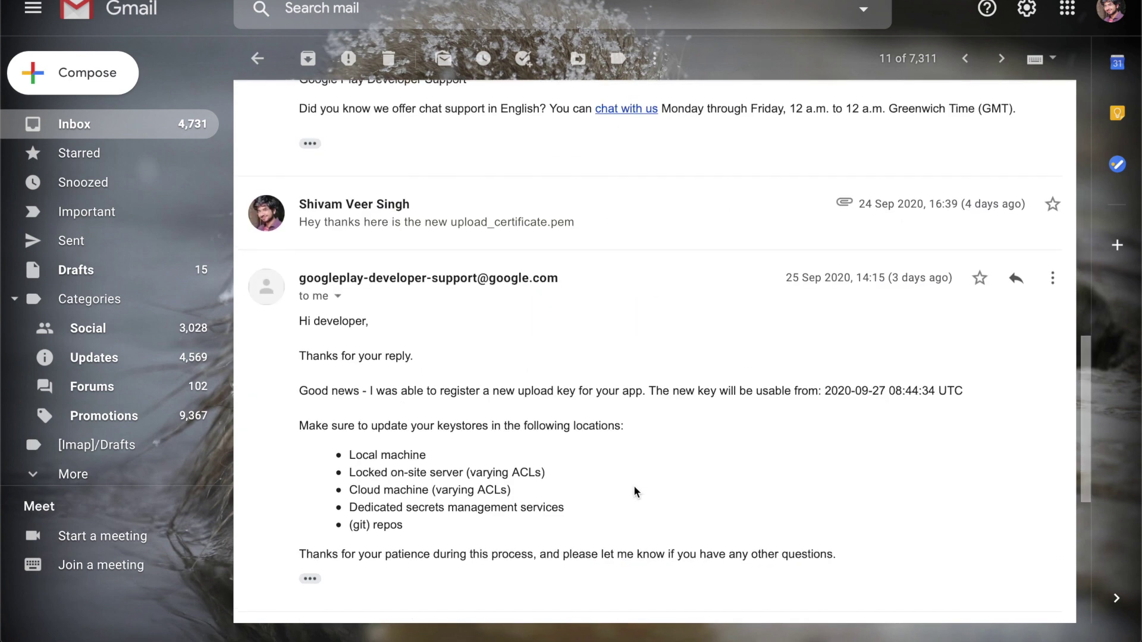
click(485, 225)
mouse_move(413, 374)
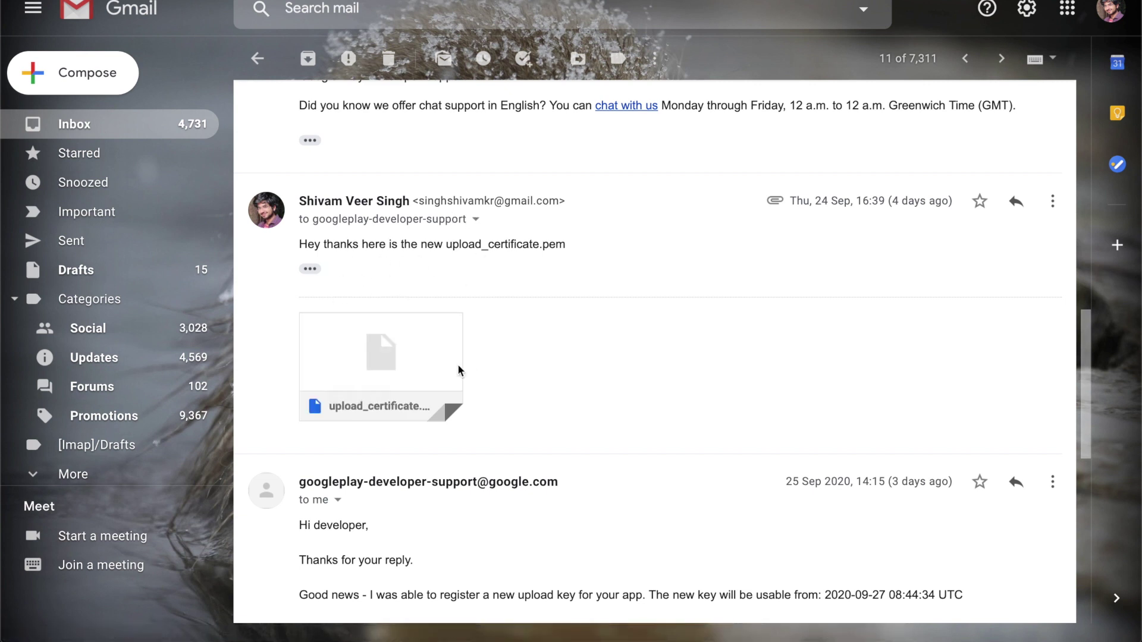
mouse_move(476, 618)
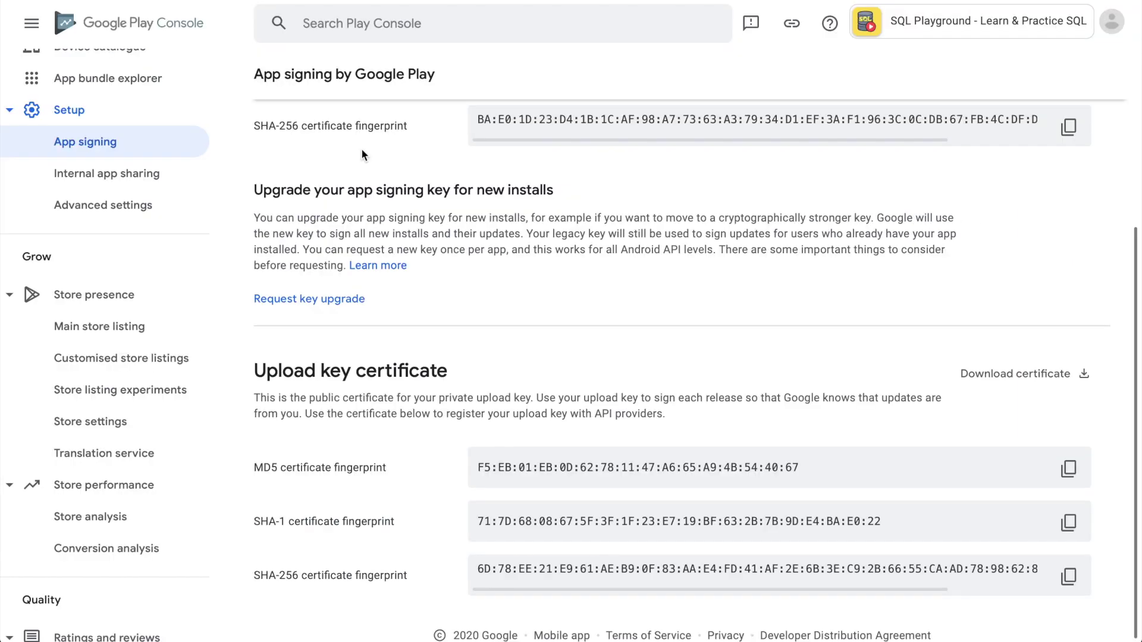
Launch Android Studio and start generating a signed Android App Bundle
mouse_move(333, 640)
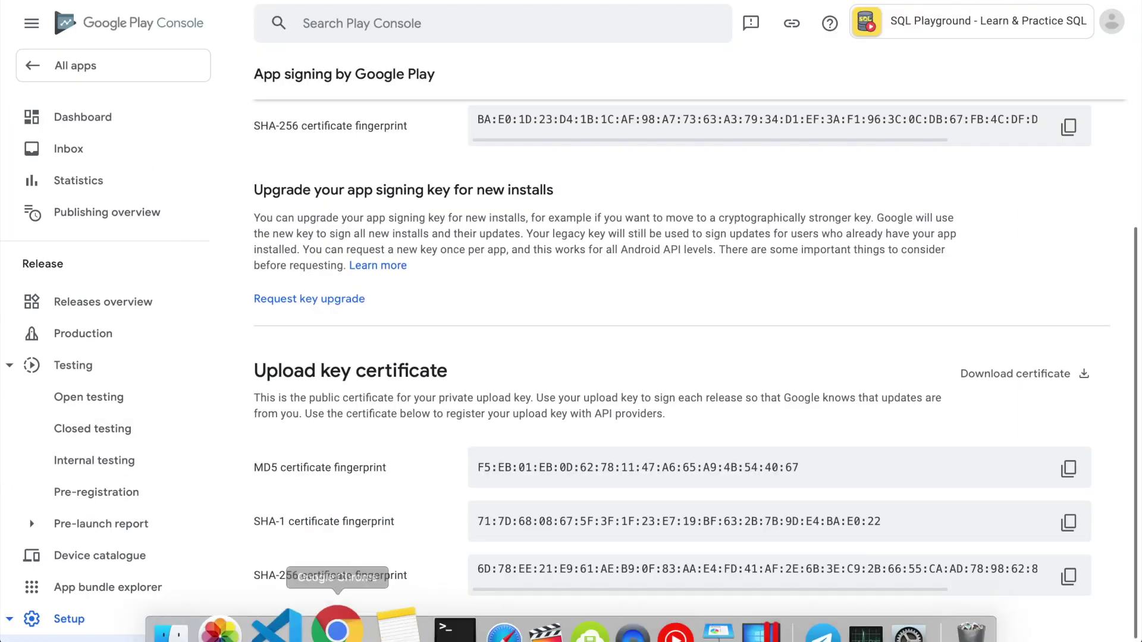
key(super+space)
text(andr)
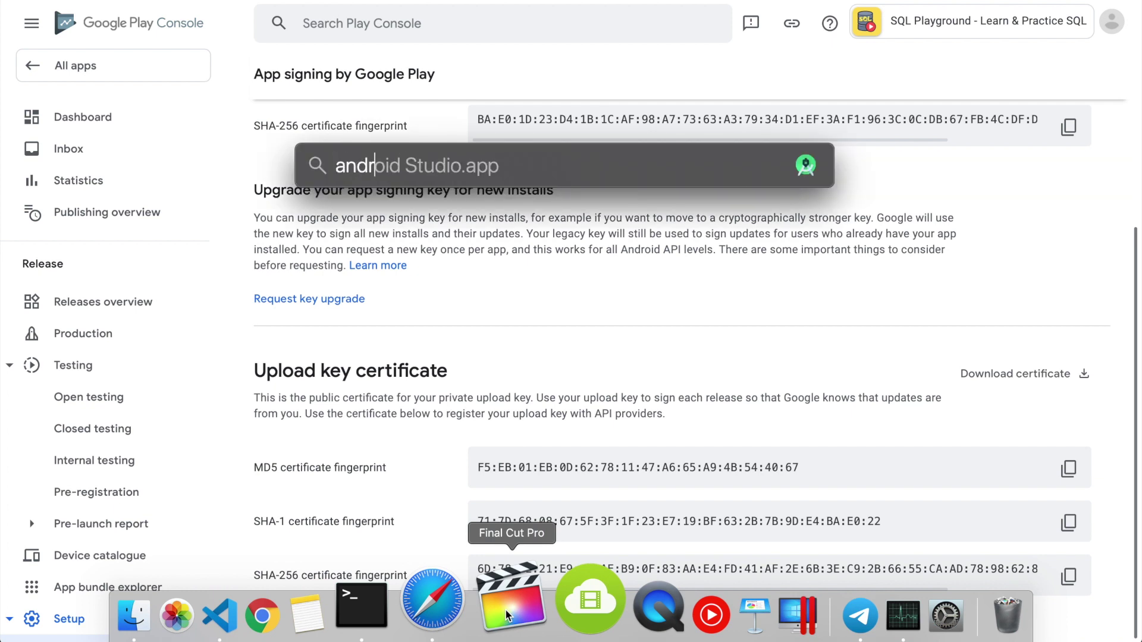
key(Return)
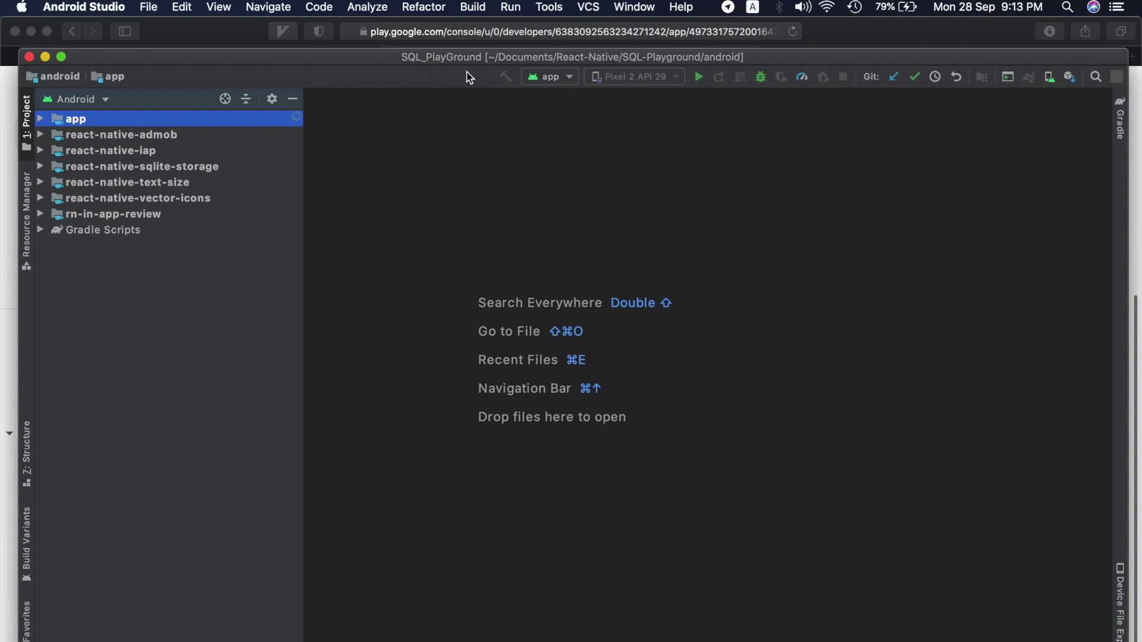
click(475, 6)
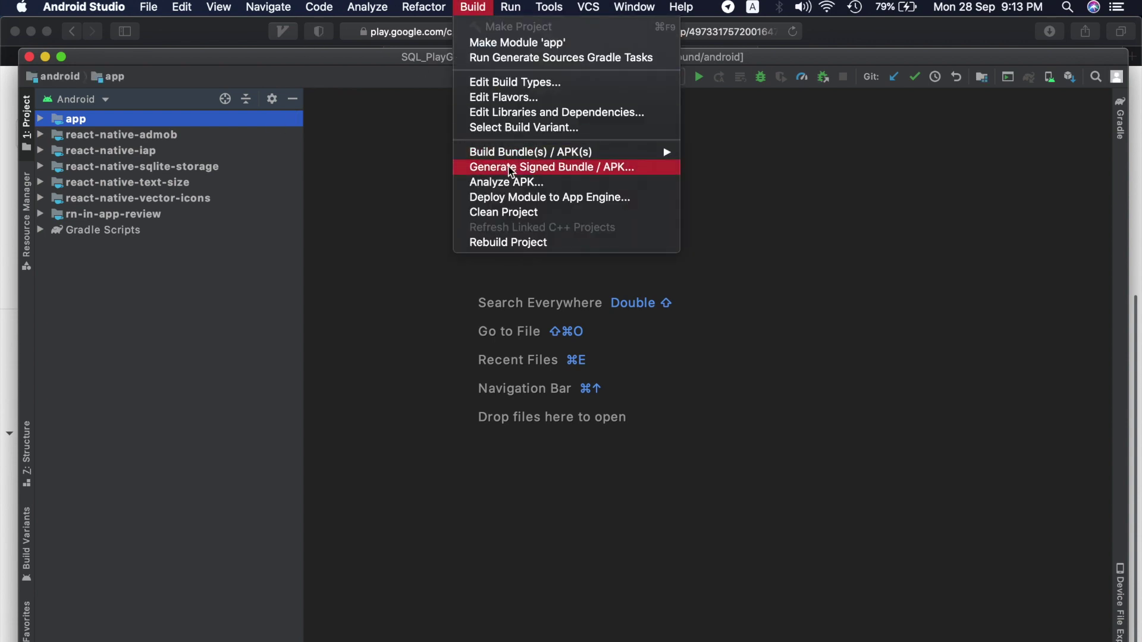
click(541, 167)
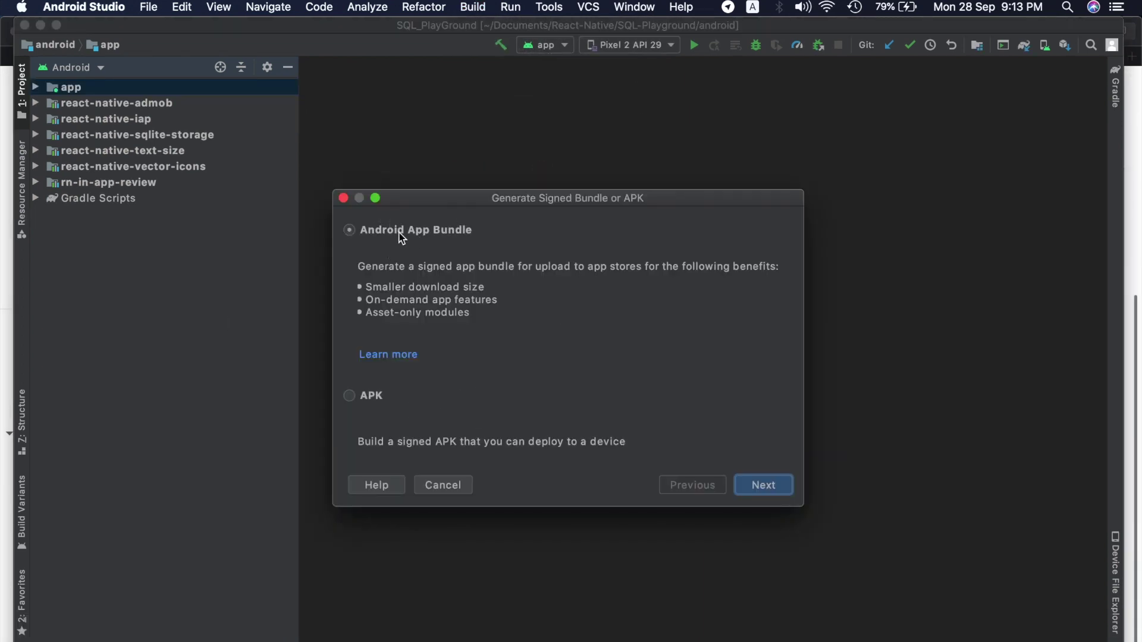
click(763, 486)
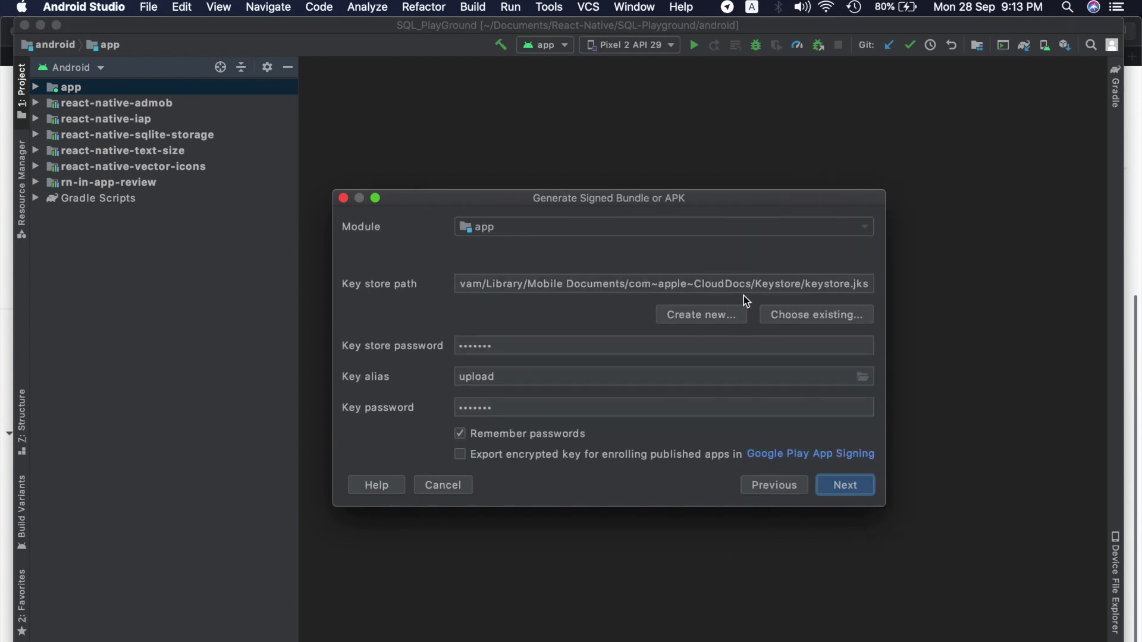
Sign with the existing keystore.jks and key alias 'upload', then continue
click(796, 322)
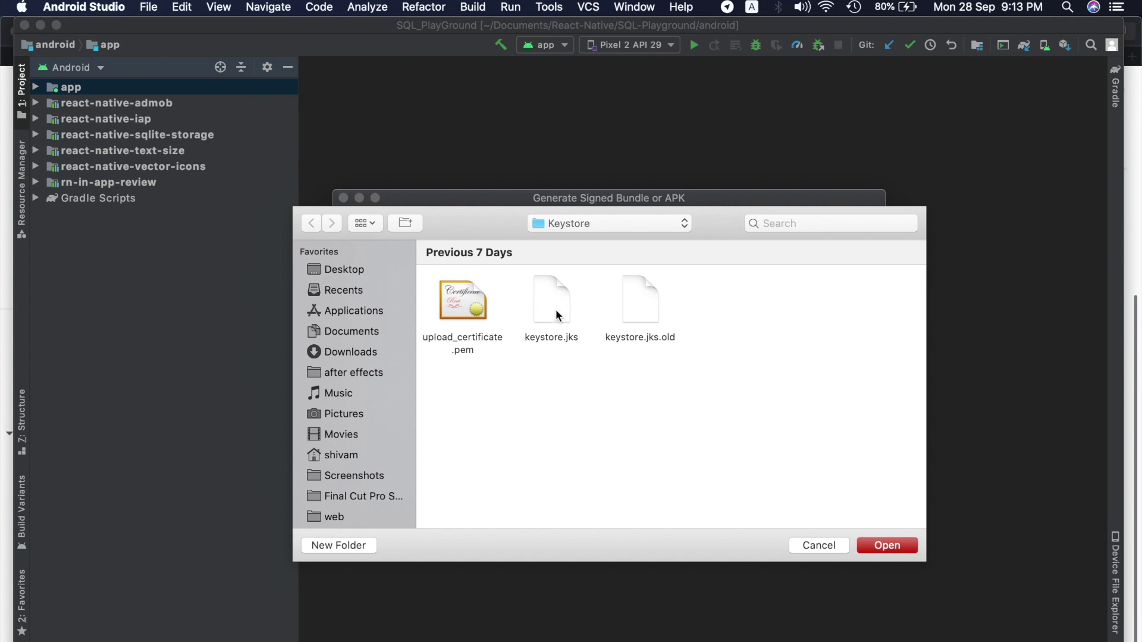
click(824, 551)
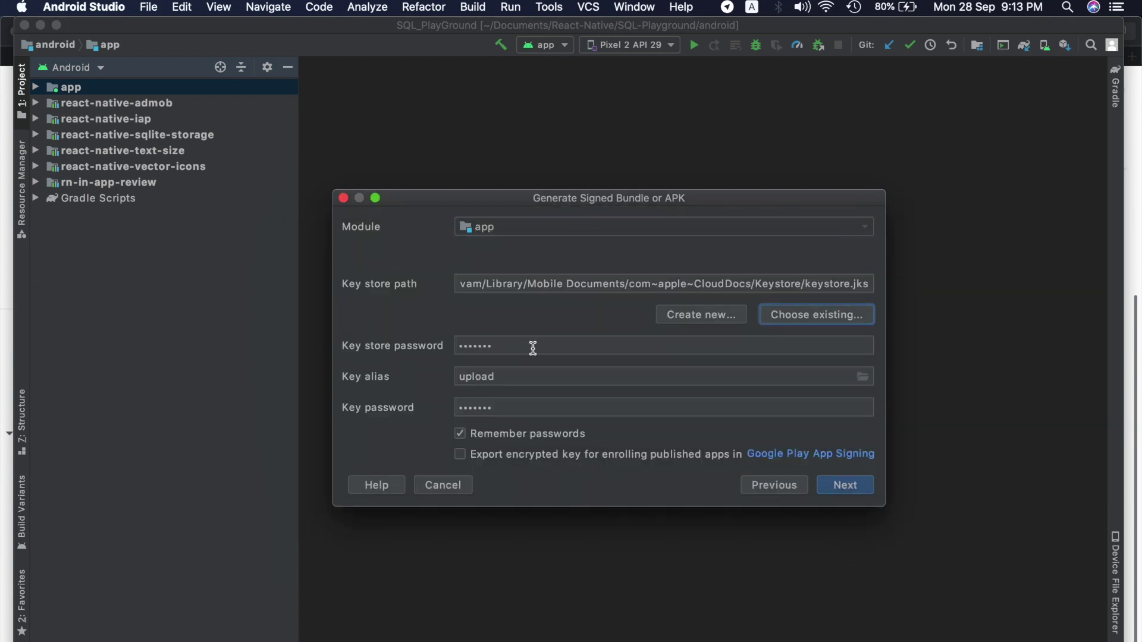
double_click(520, 348)
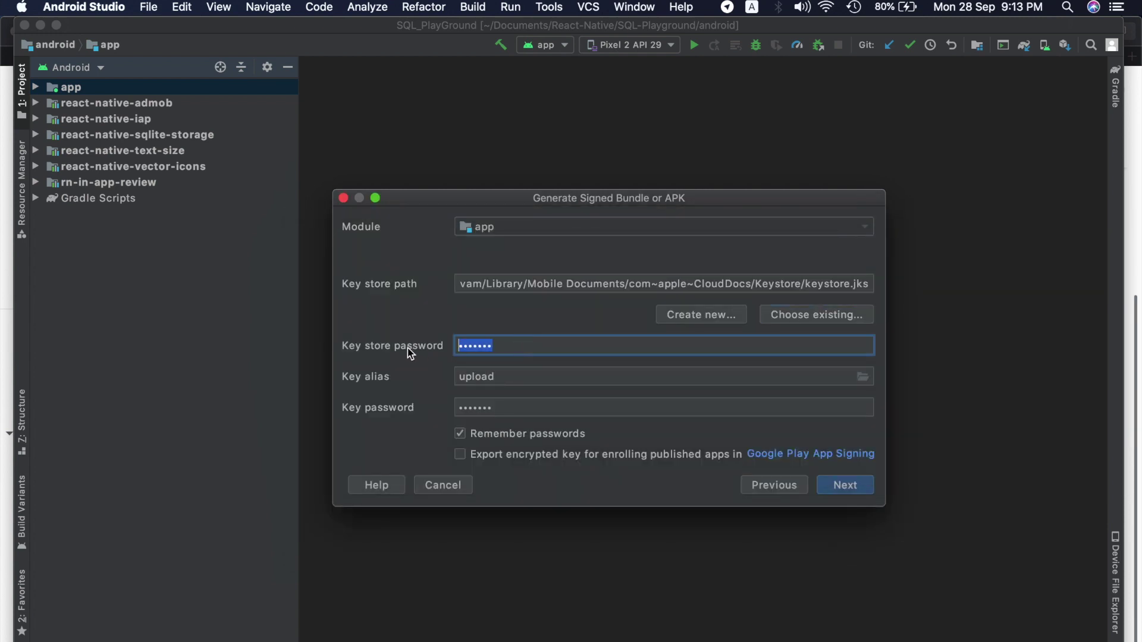
click(544, 346)
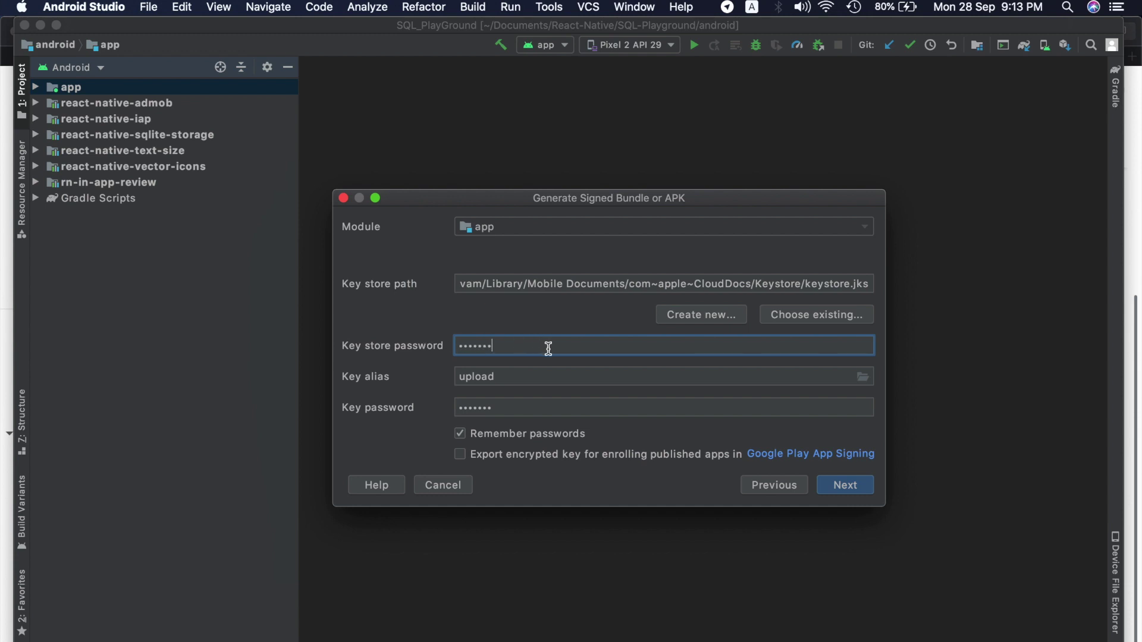
click(862, 377)
click(586, 205)
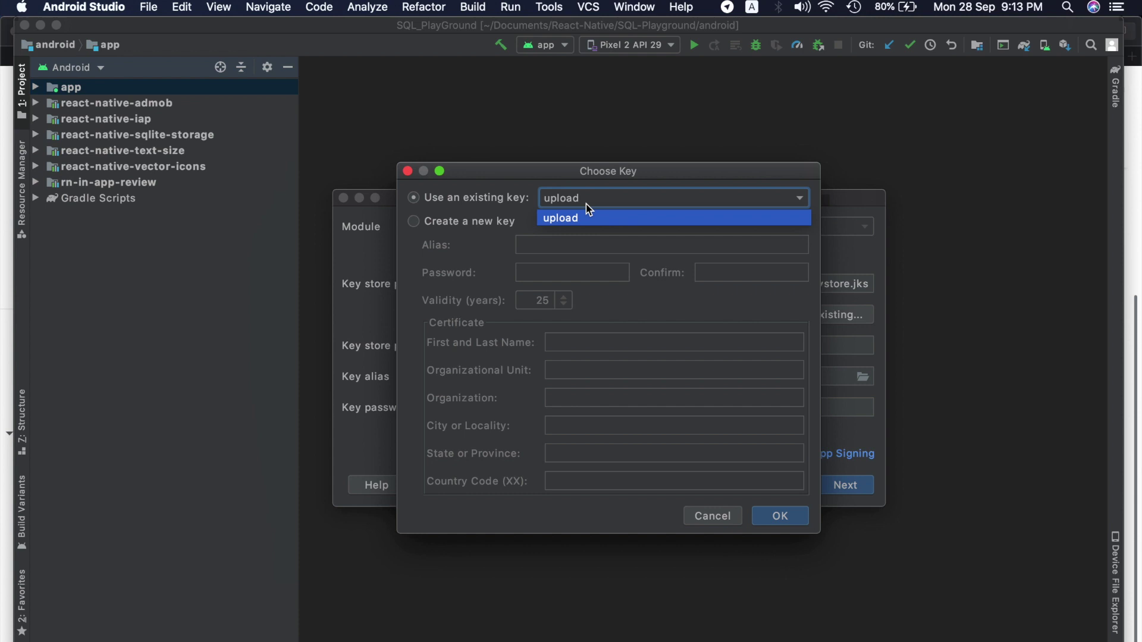
click(570, 219)
click(764, 515)
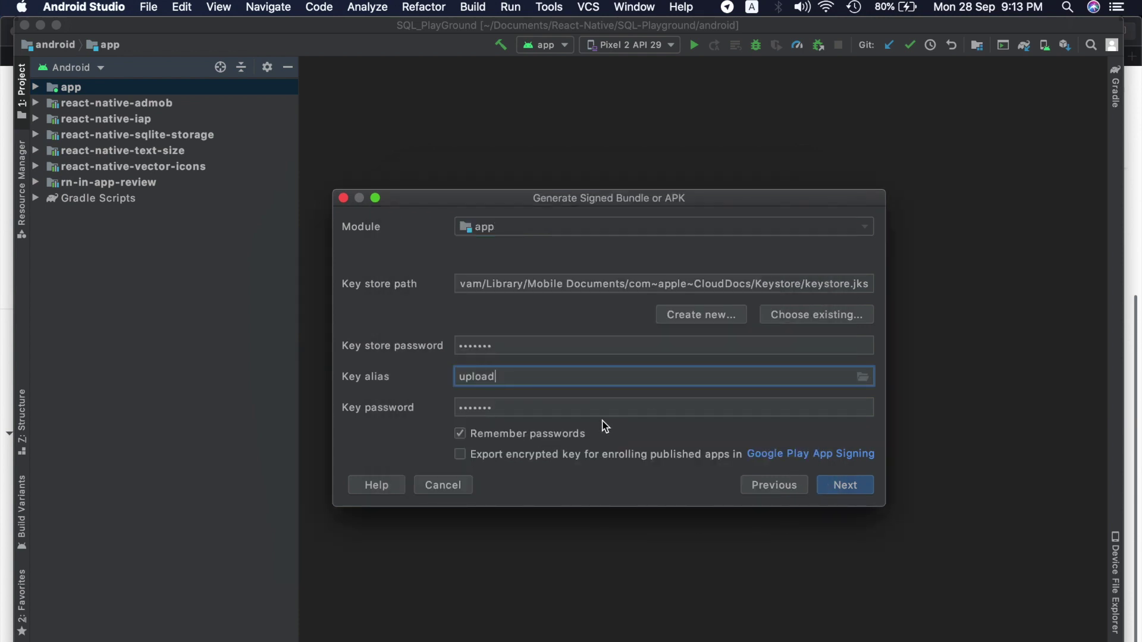
click(843, 486)
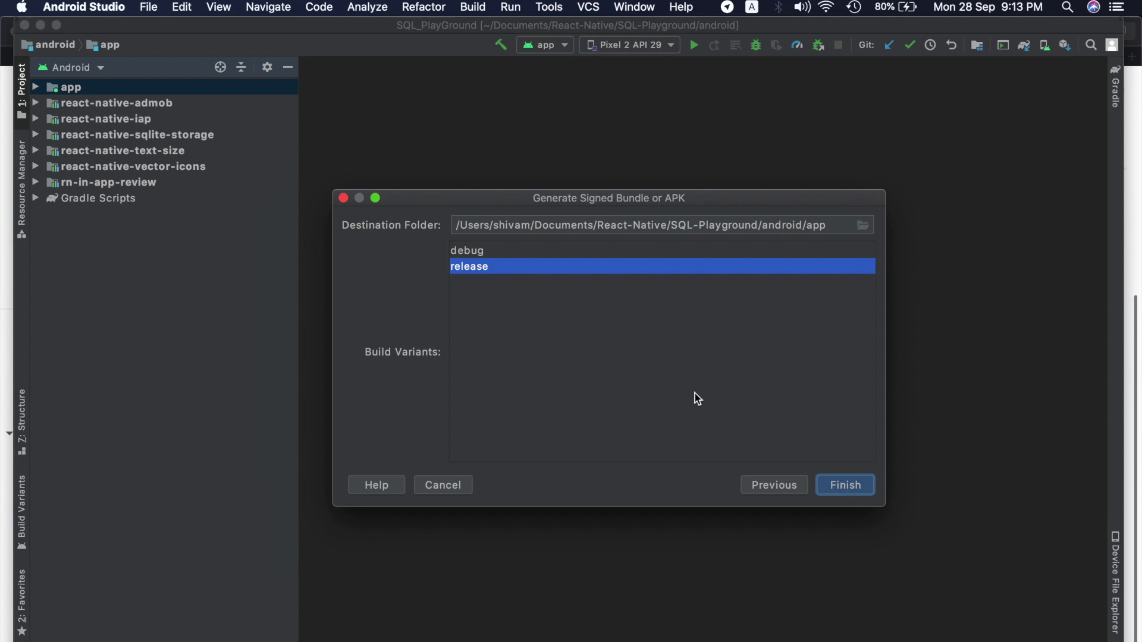
Build the signed bundle with the release variant and check versionCode and versionName in build.gradle
click(506, 267)
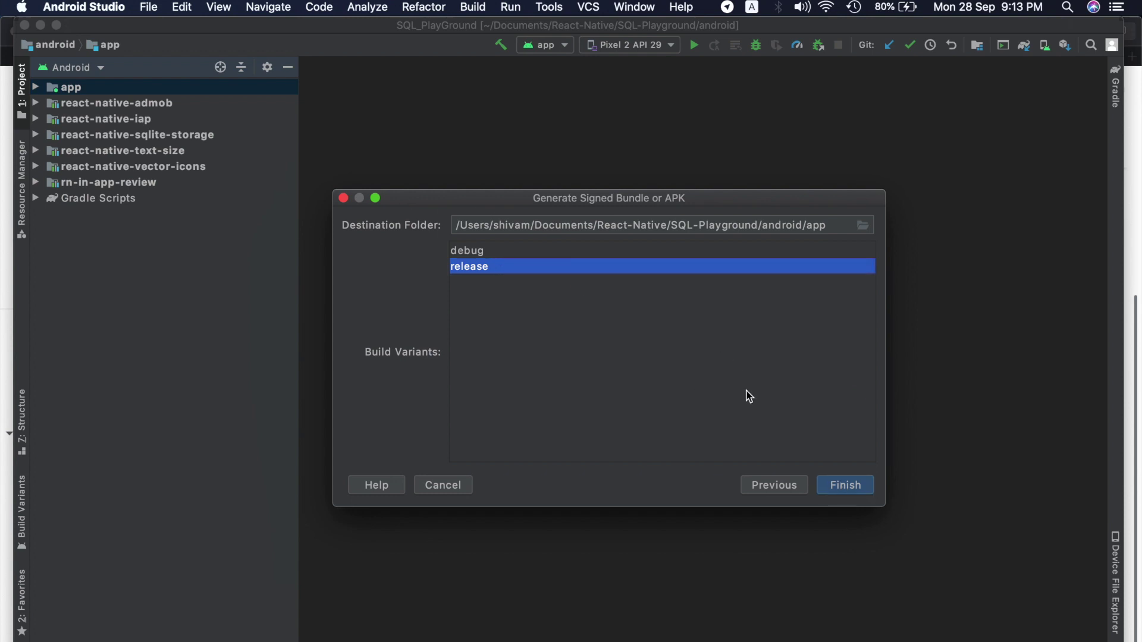
click(843, 480)
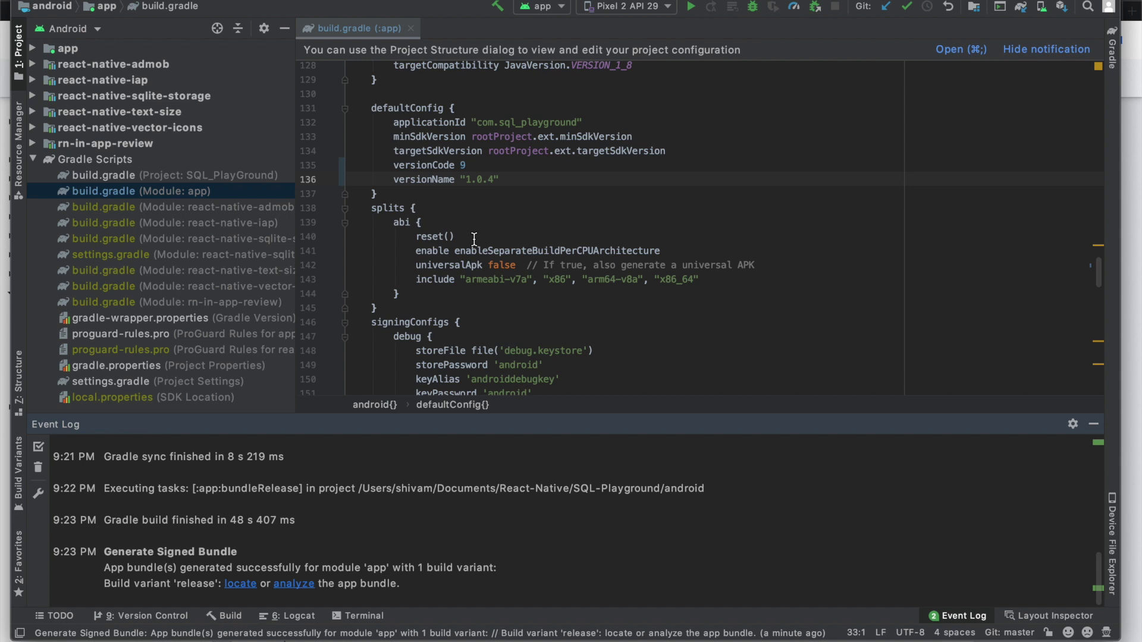
drag(389, 165, 529, 181)
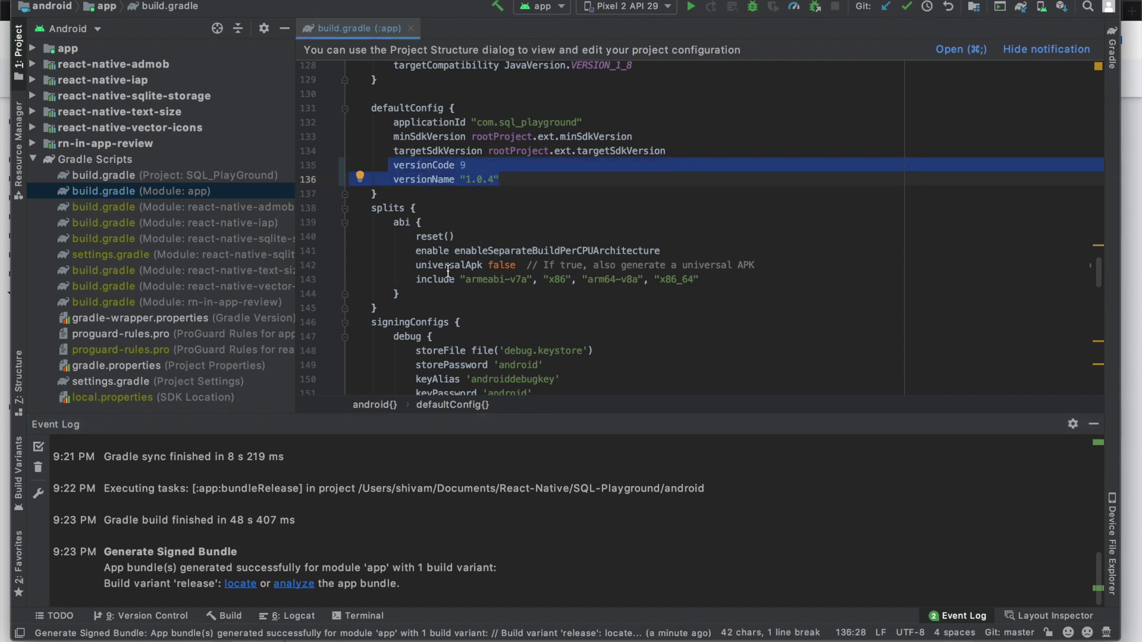
Locate the built app-release.aab on disk and inspect its file details
click(242, 584)
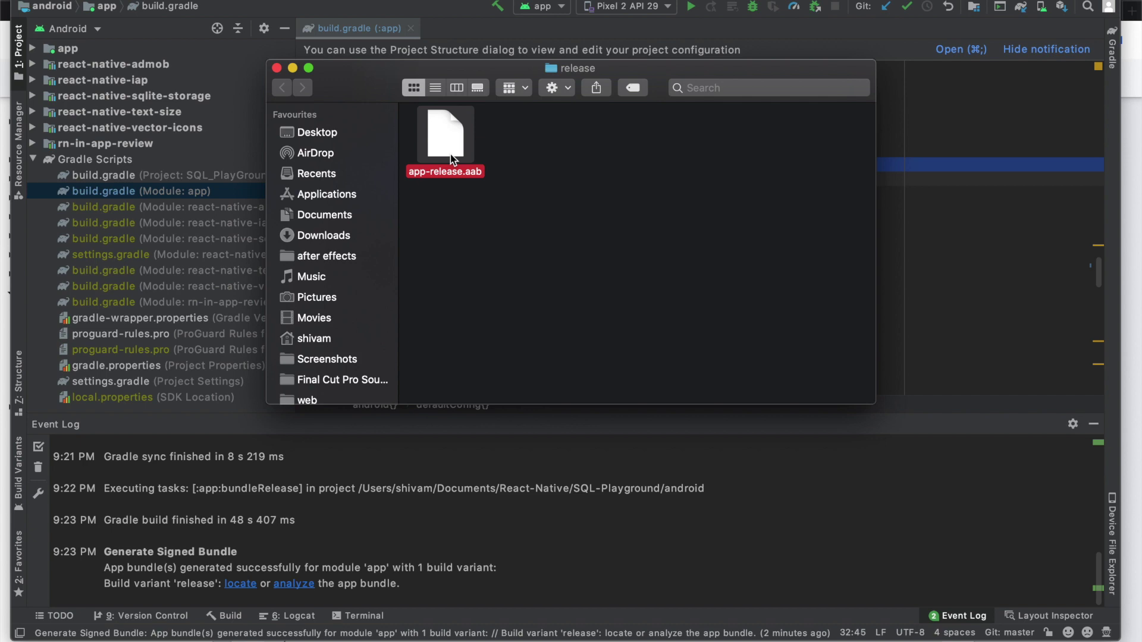
key(super+i)
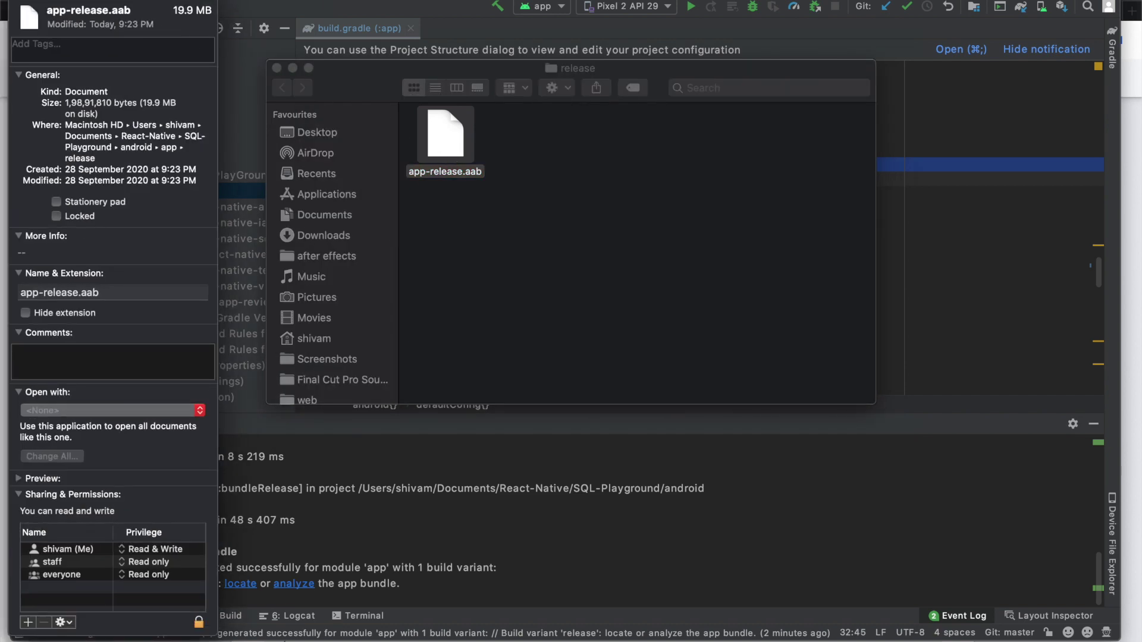
key(super+w)
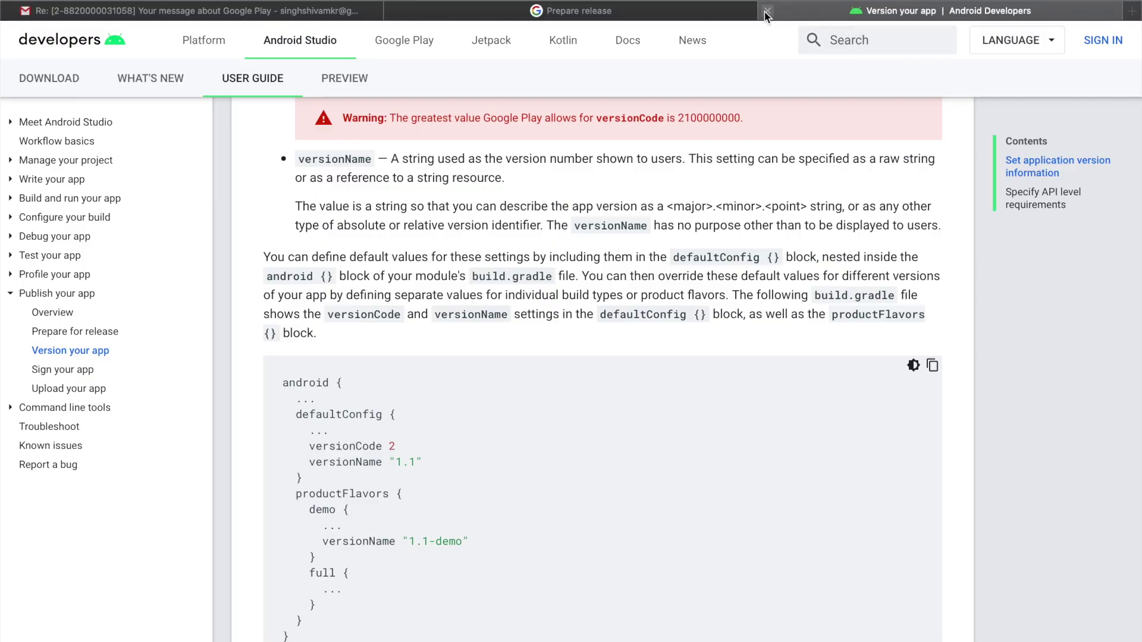
Discard the untitled internal testing draft, create a new release, and return to the Gmail thread
click(766, 11)
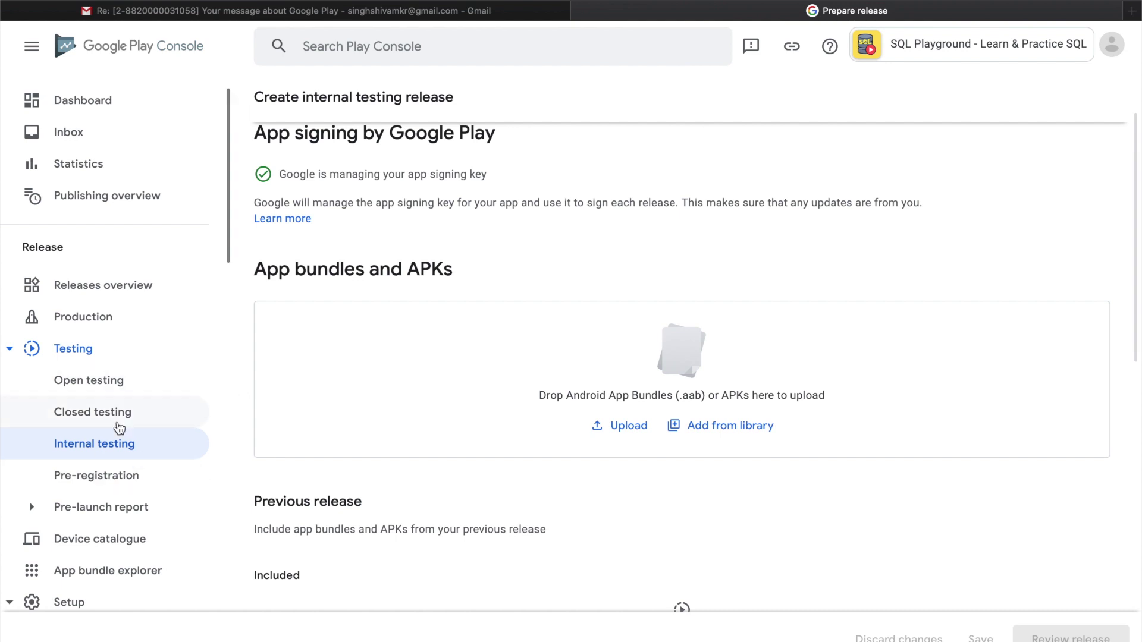
click(95, 443)
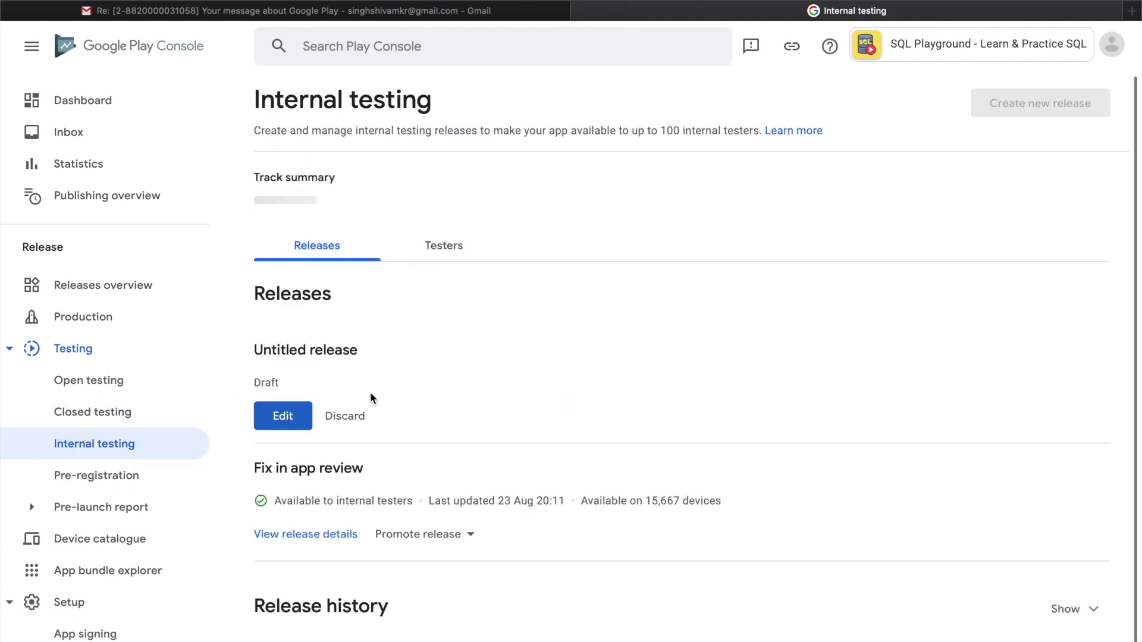
click(269, 416)
click(326, 437)
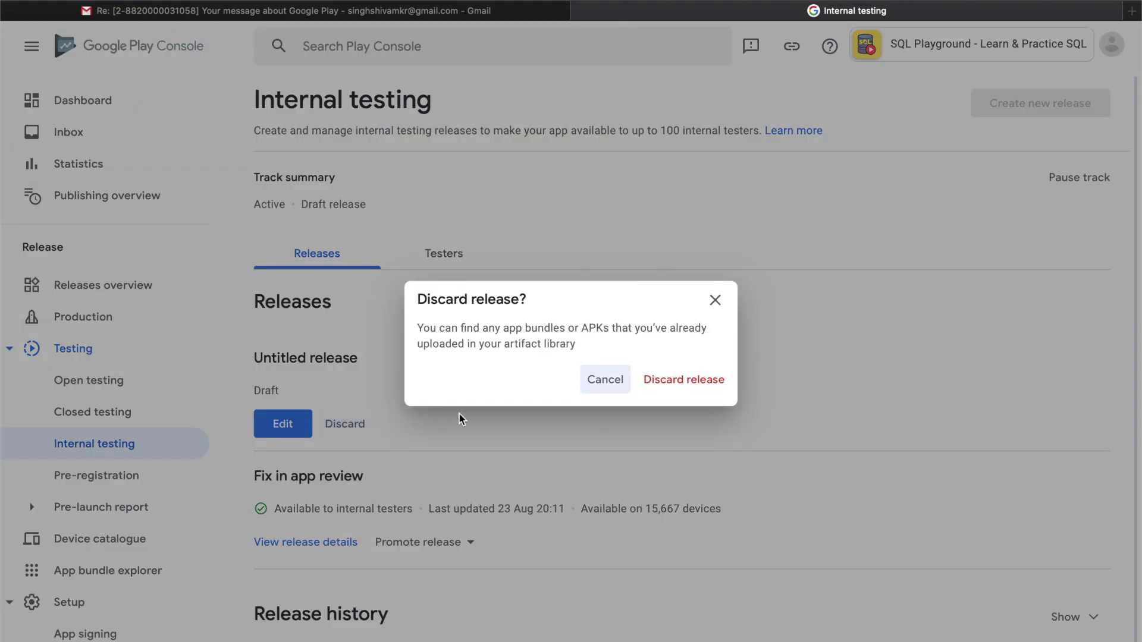
click(664, 383)
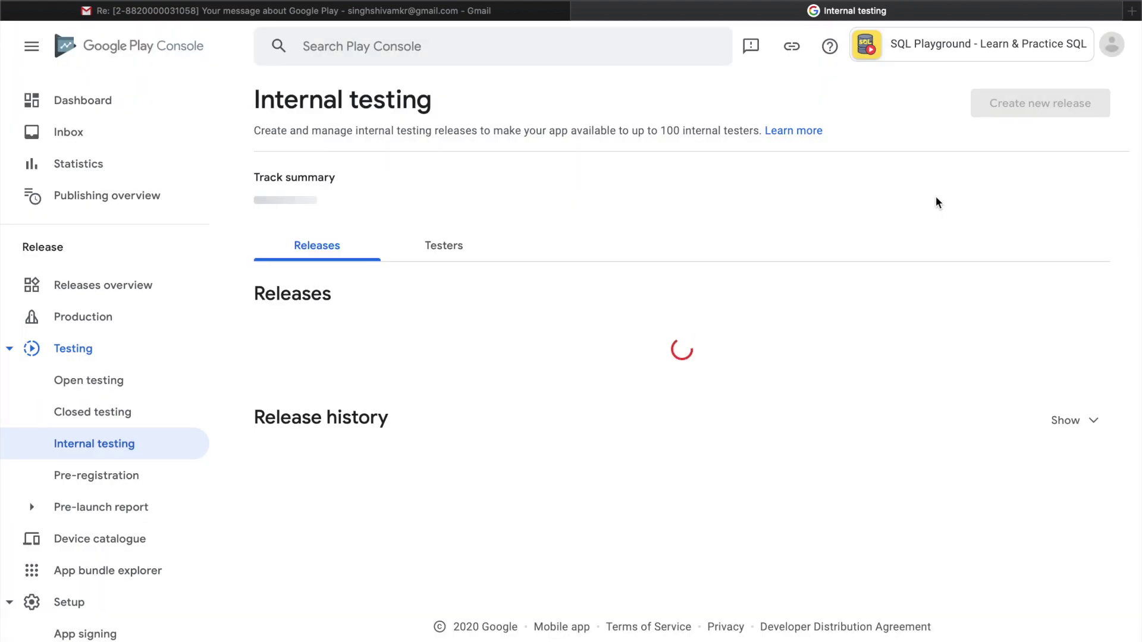
click(1031, 110)
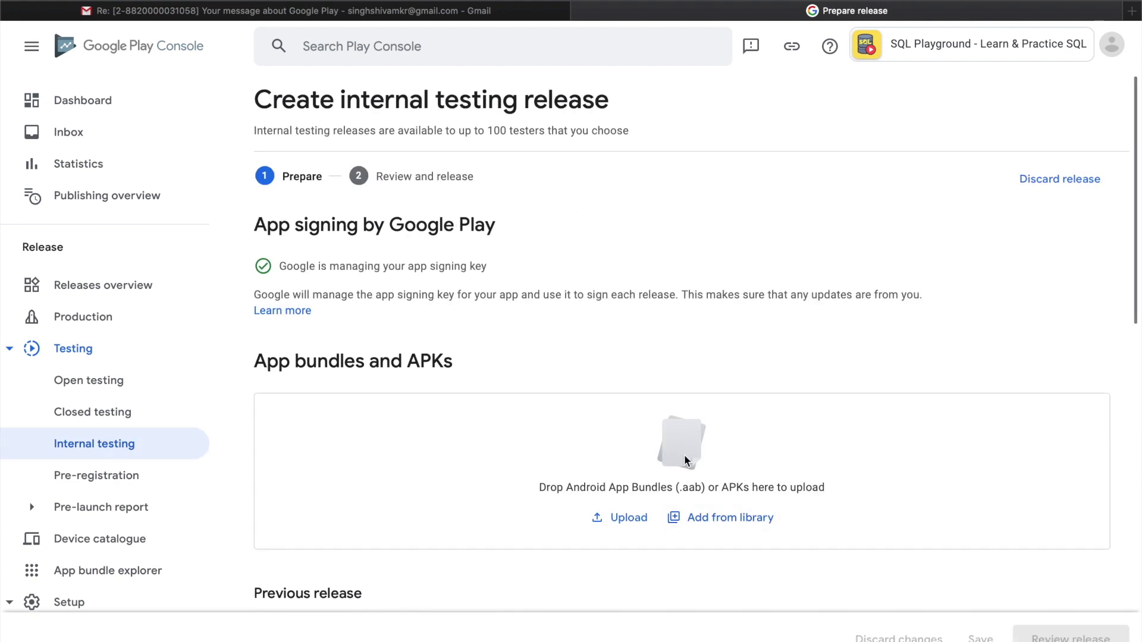
click(443, 12)
Highlight the support reply's sentence stating when the new upload key becomes usable
scroll(448, 369, down, 6)
scroll(458, 390, up, 1)
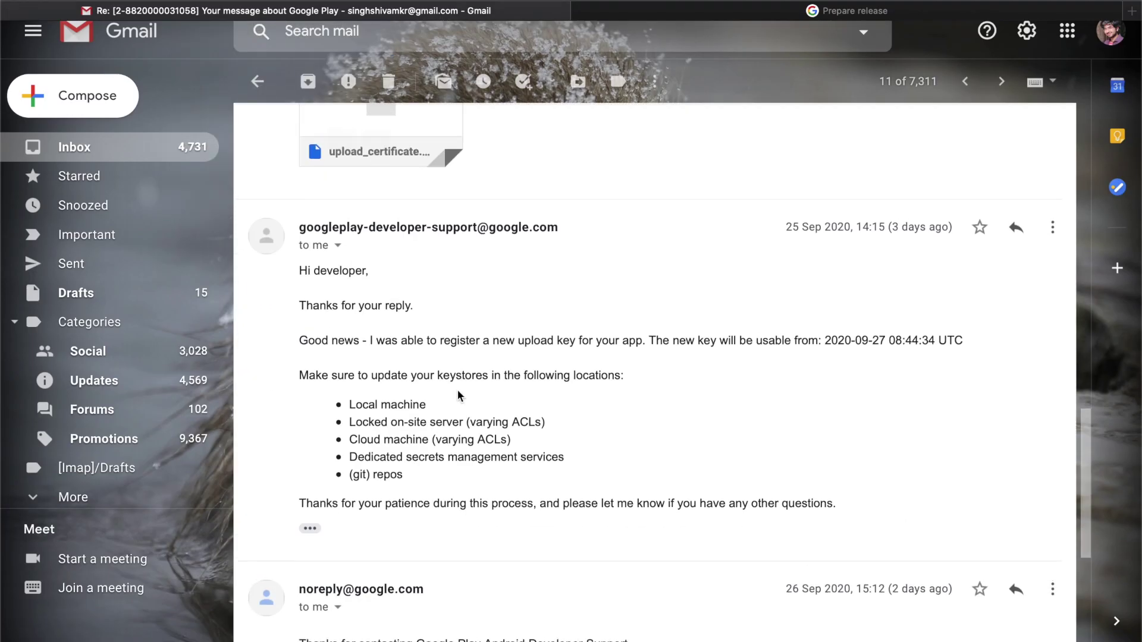
drag(300, 268, 580, 503)
scroll(601, 499, down, 5)
scroll(601, 498, up, 8)
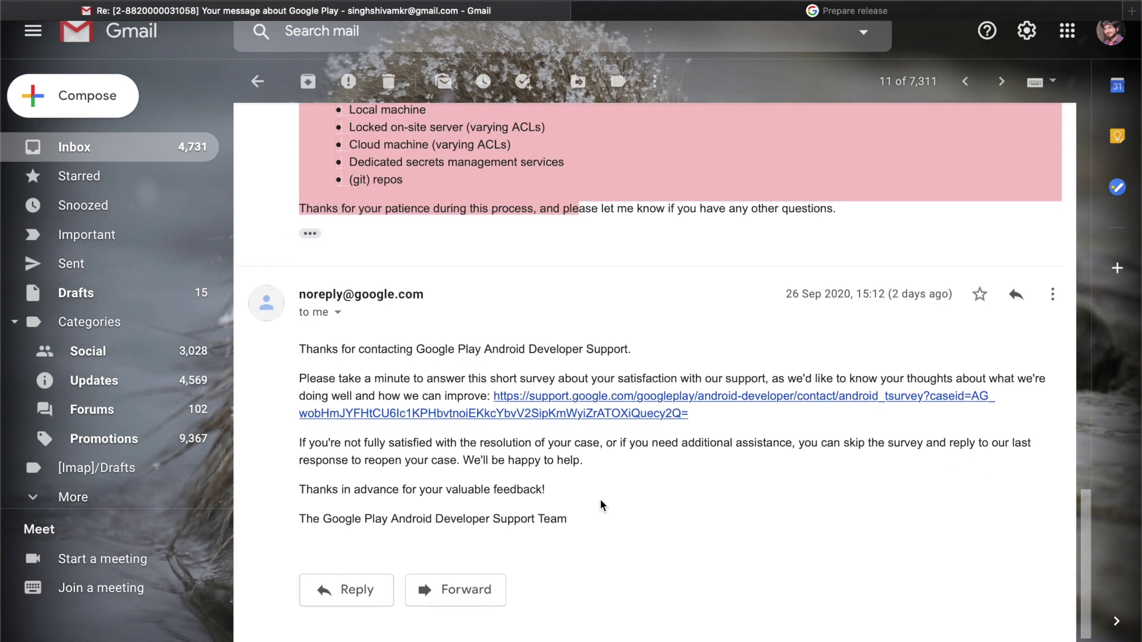
scroll(666, 504, down, 1)
click(682, 468)
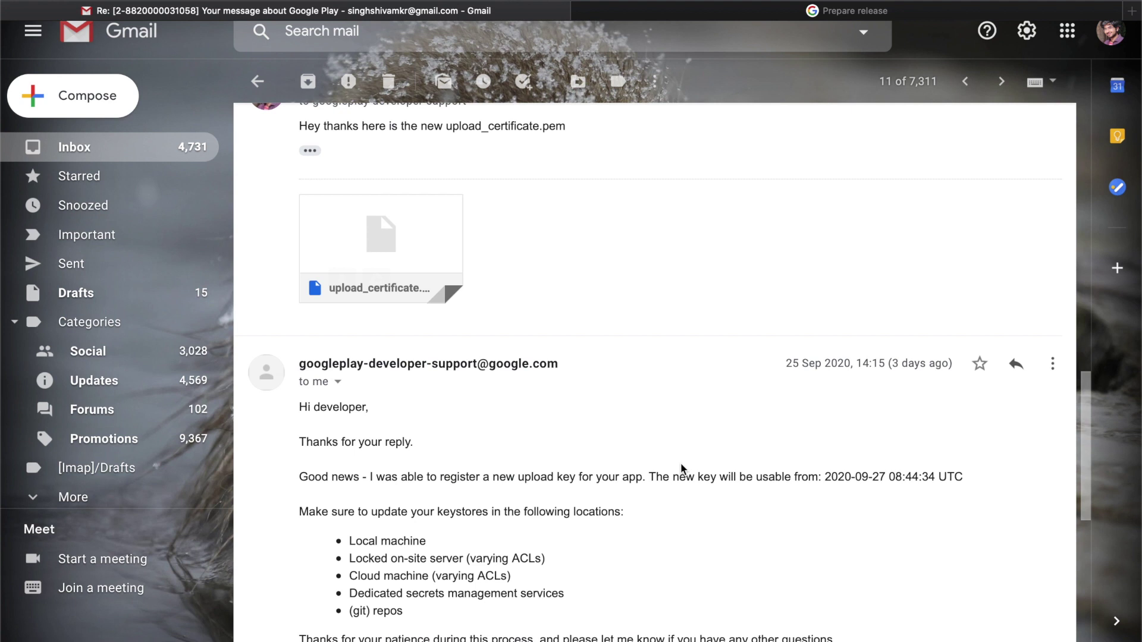
drag(679, 481, 973, 470)
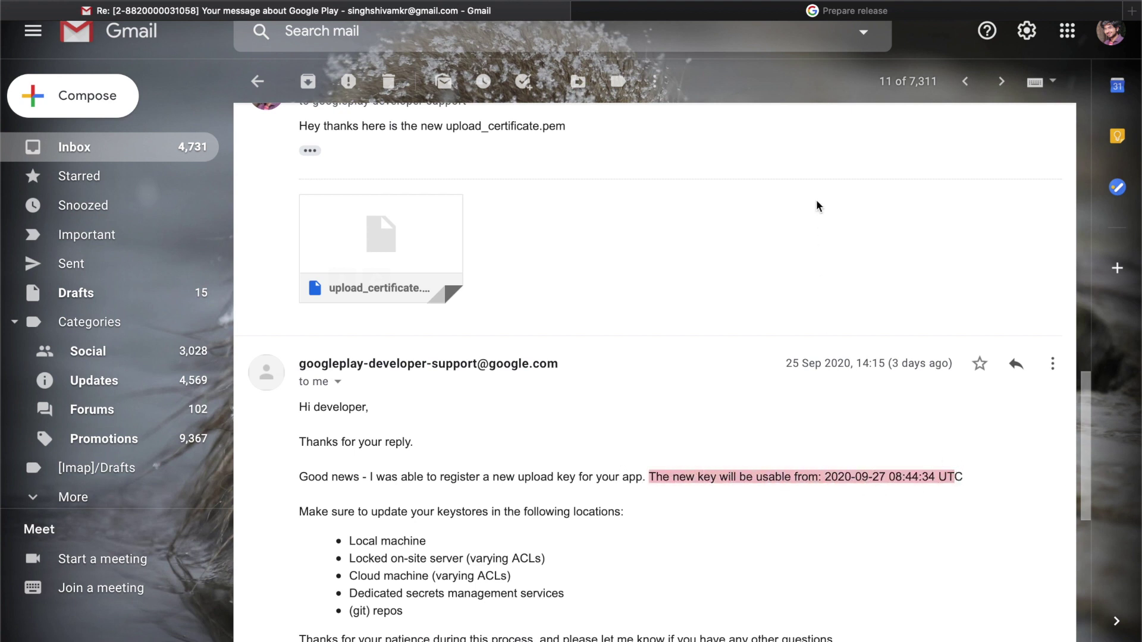
click(784, 12)
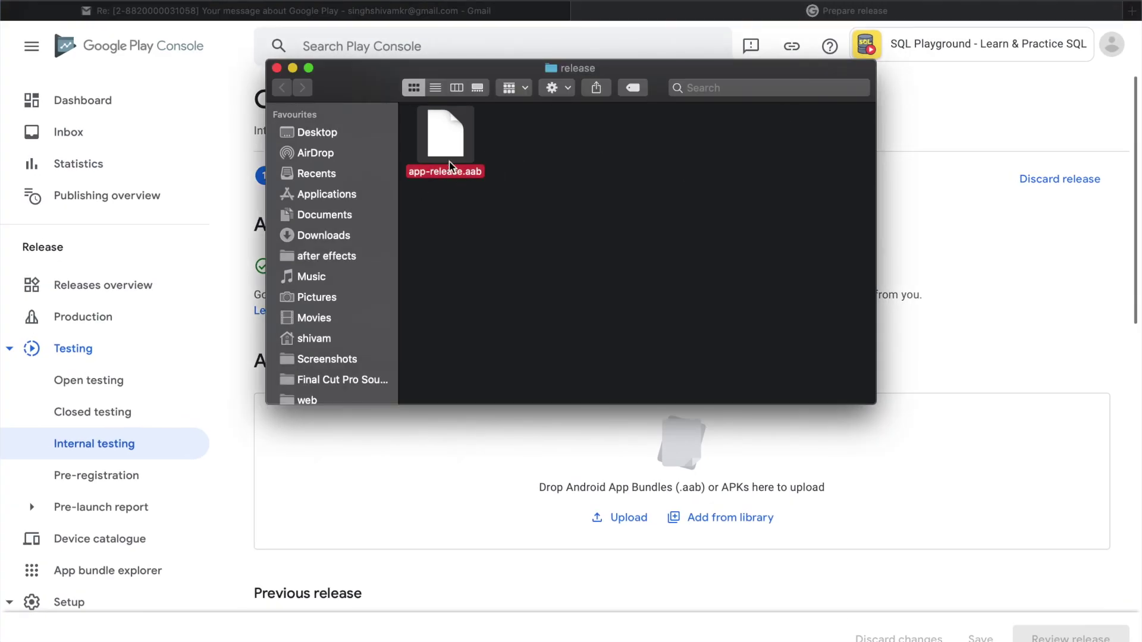
Drop app-release.aab into App bundles and save the internal testing release named 1.0.4
drag(448, 162, 683, 481)
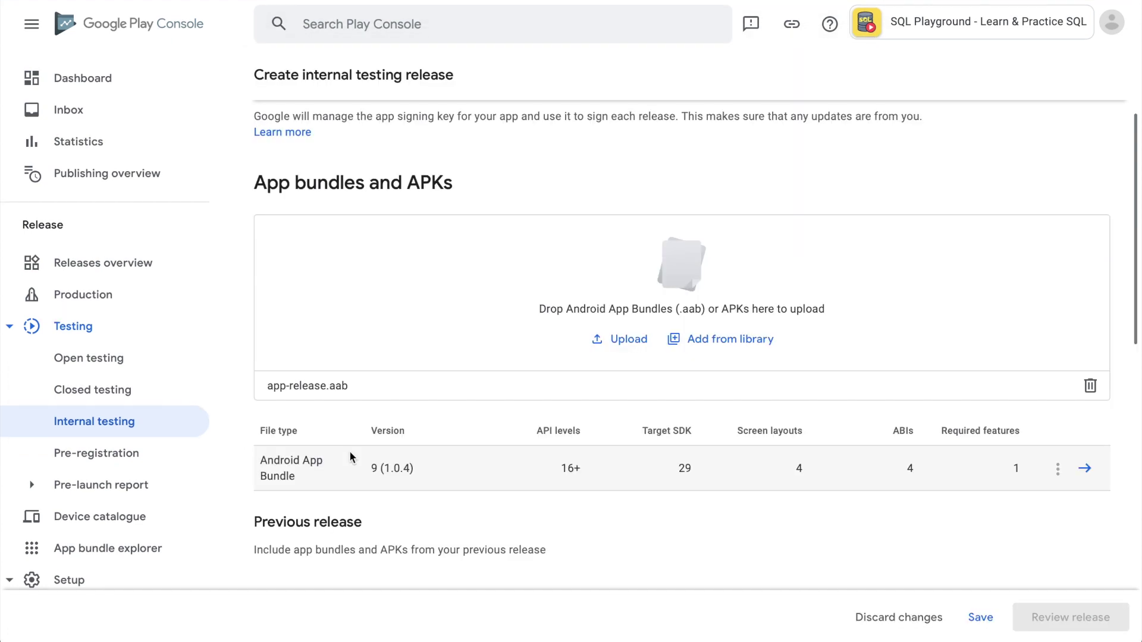
scroll(690, 434, up, 5)
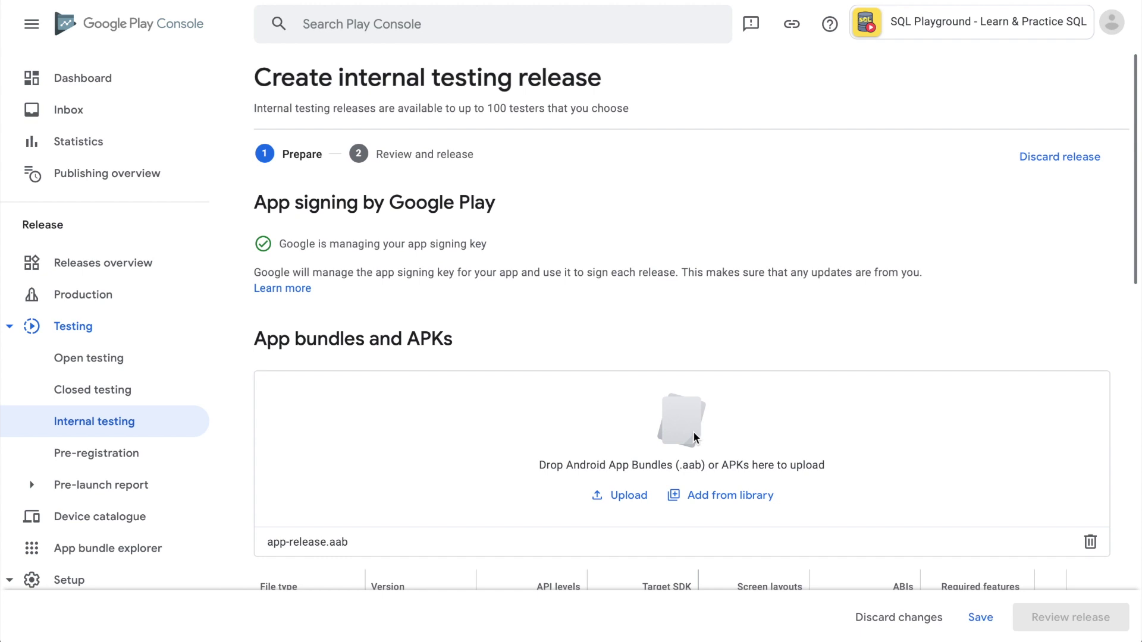
scroll(692, 432, down, 15)
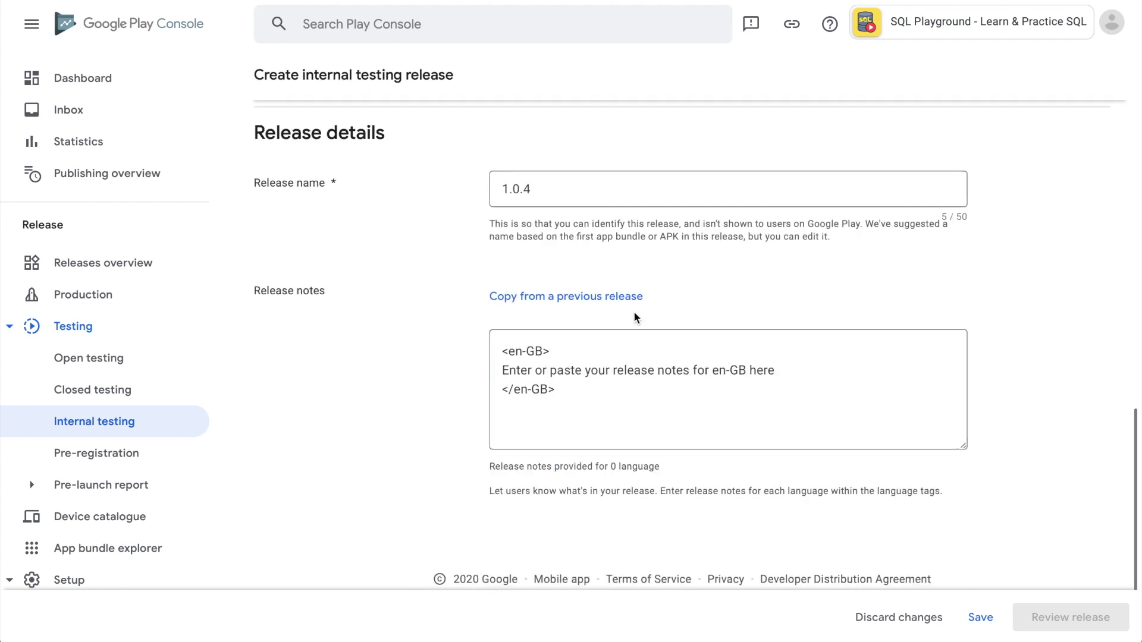
click(660, 419)
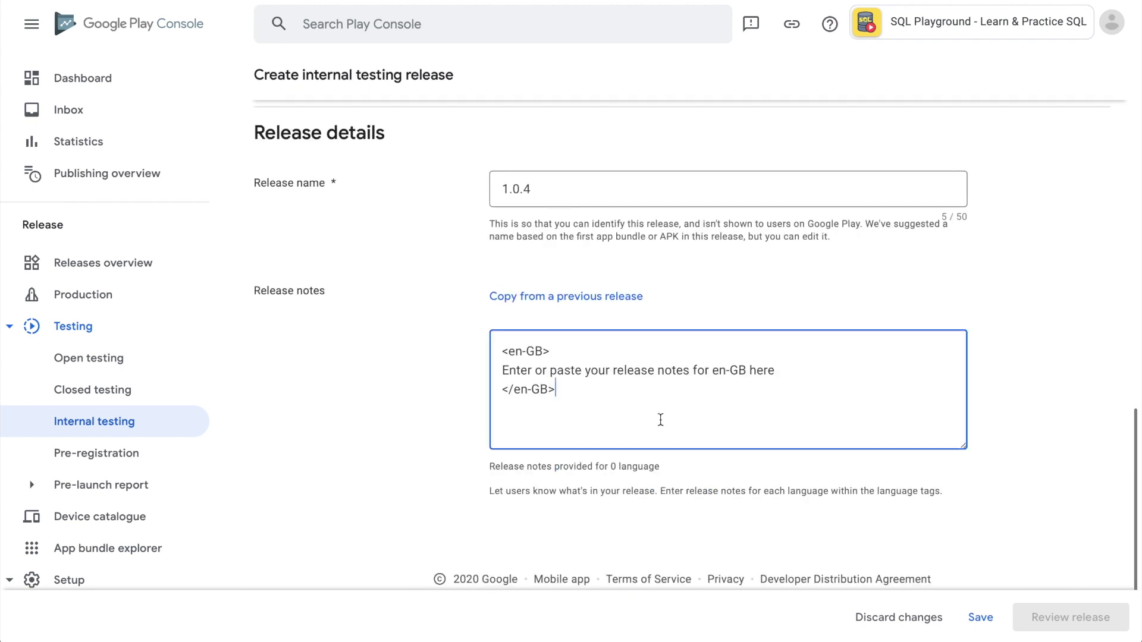
click(987, 617)
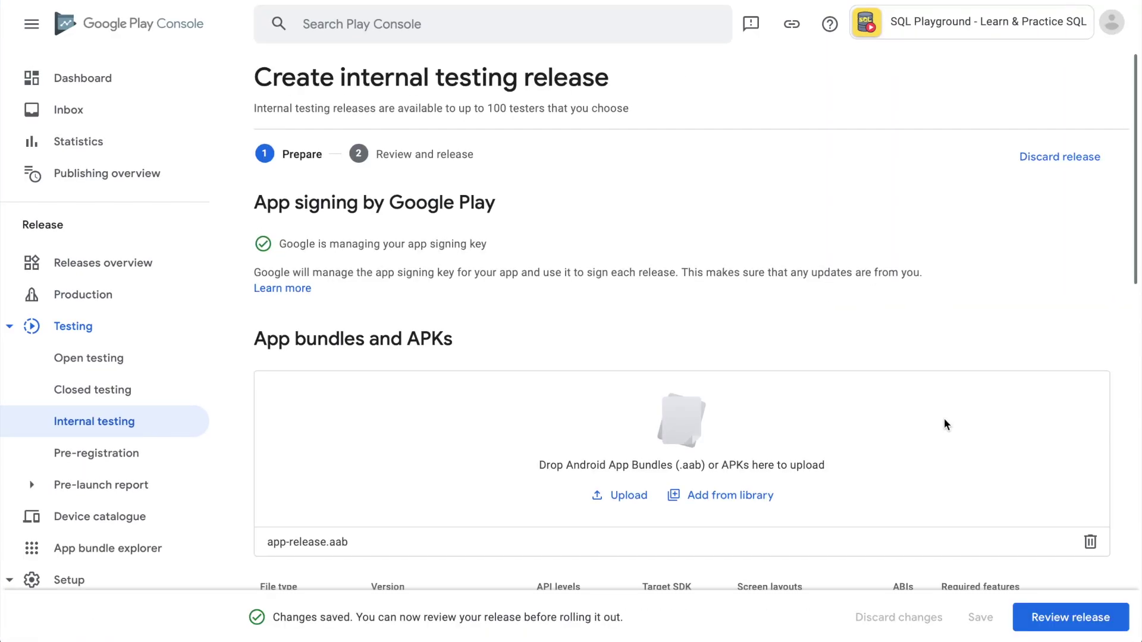
scroll(858, 476, down, 3)
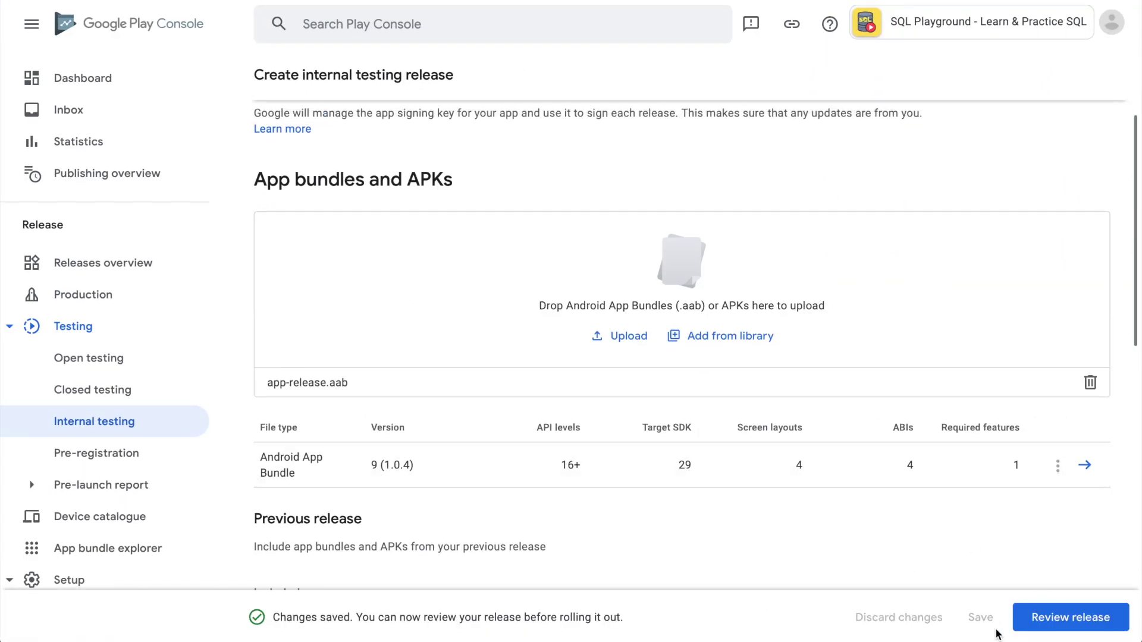
scroll(24, 399, down, 13)
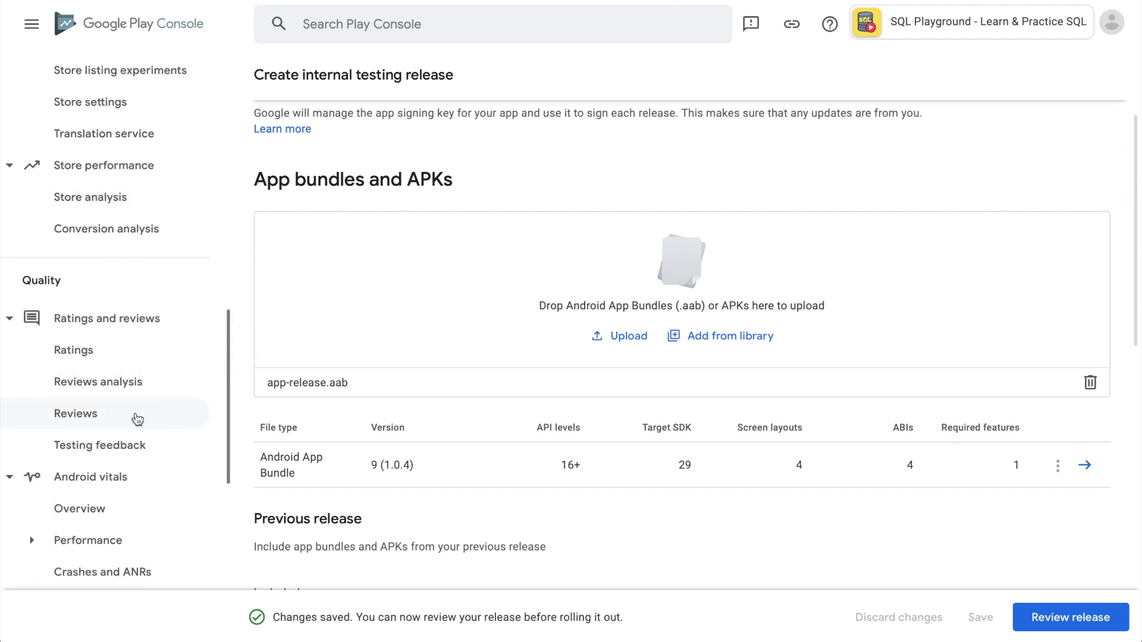